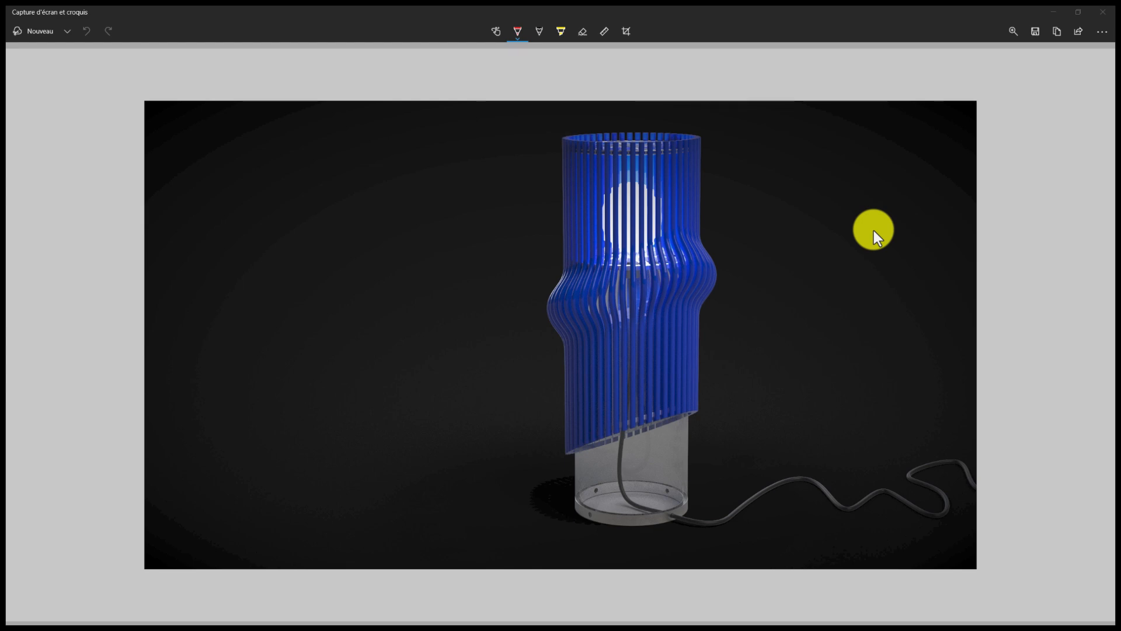
Switch to SOLIDWORKS and examine the finished lamp model with its base and cable from several angles.
key("alt+Tab")
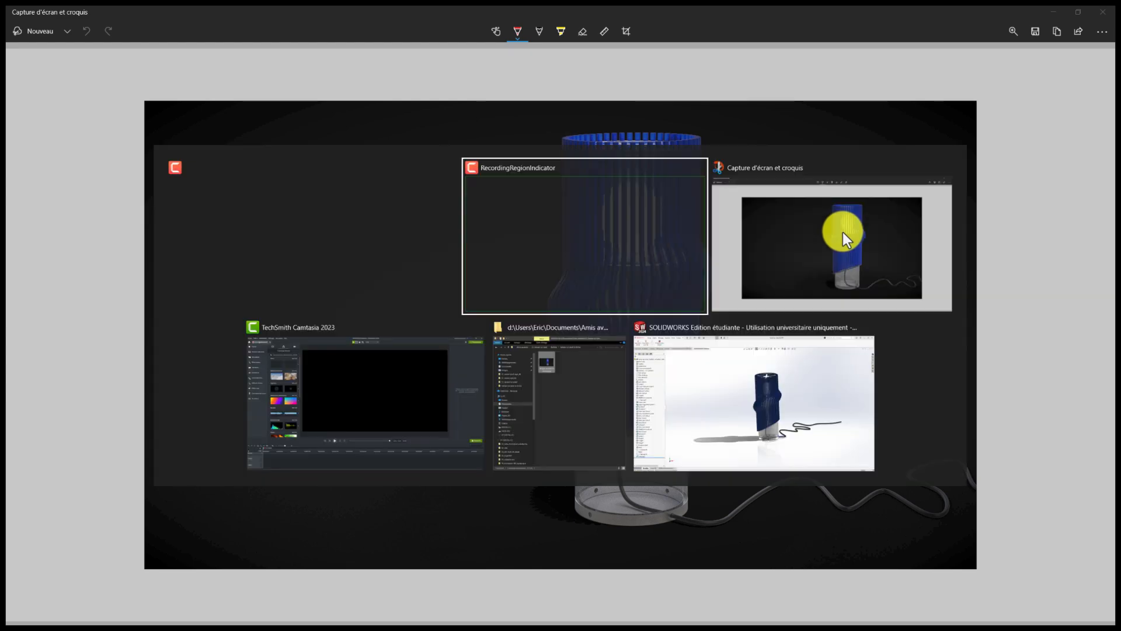
left_click(803, 400)
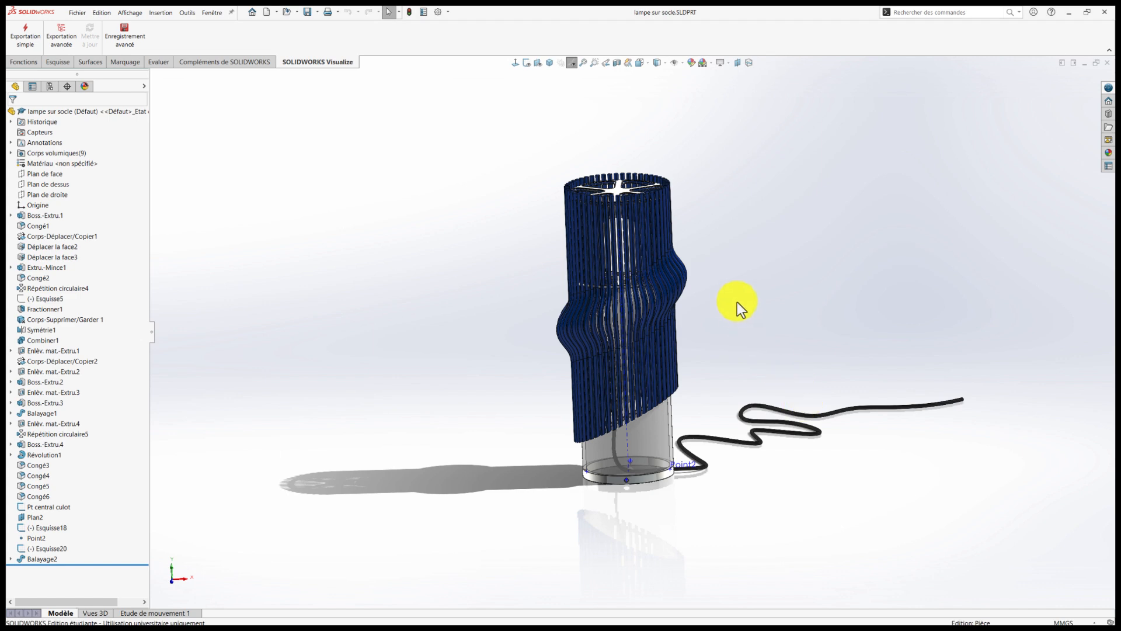
mouse_move(714, 316)
middle_mouse_down()
mouse_move(726, 263)
mouse_move(657, 255)
mouse_move(854, 263)
mouse_move(743, 205)
mouse_move(743, 280)
mouse_move(721, 281)
mouse_move(780, 278)
mouse_move(743, 268)
mouse_move(728, 304)
middle_mouse_up()
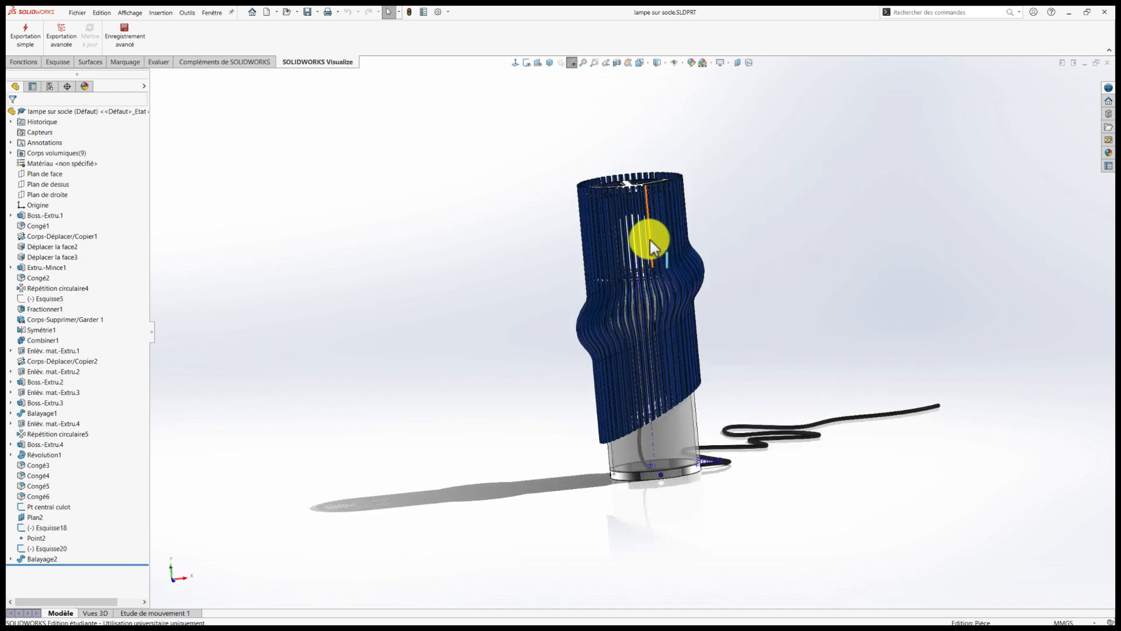
middle_click_drag(735, 314, 788, 317)
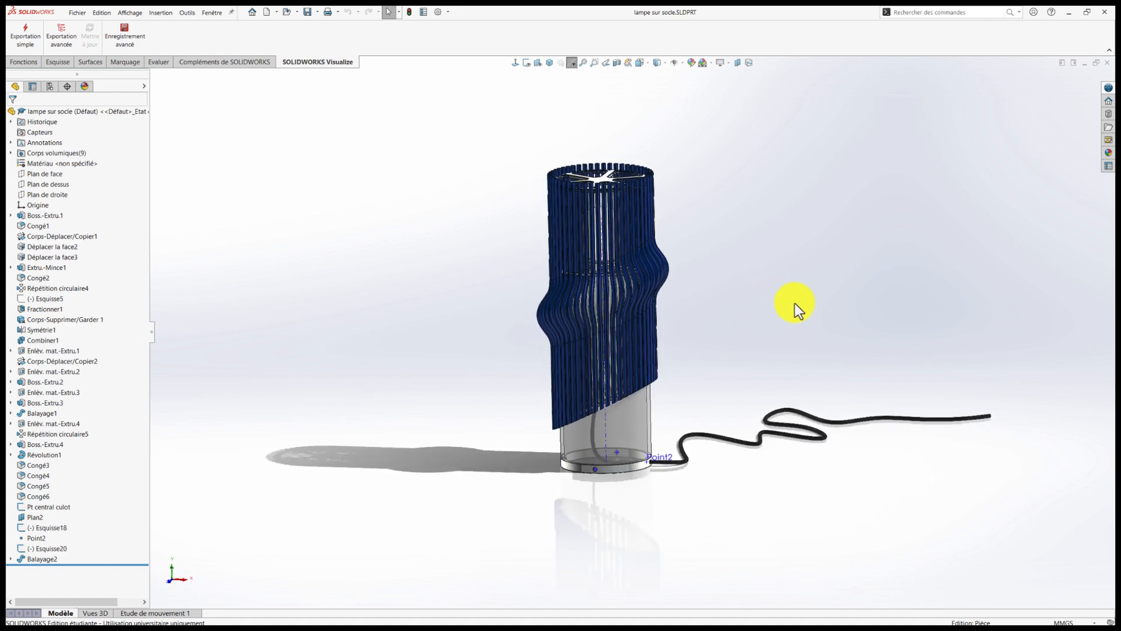
Create a new part document and check that its unit system is MMGS.
left_click(267, 13)
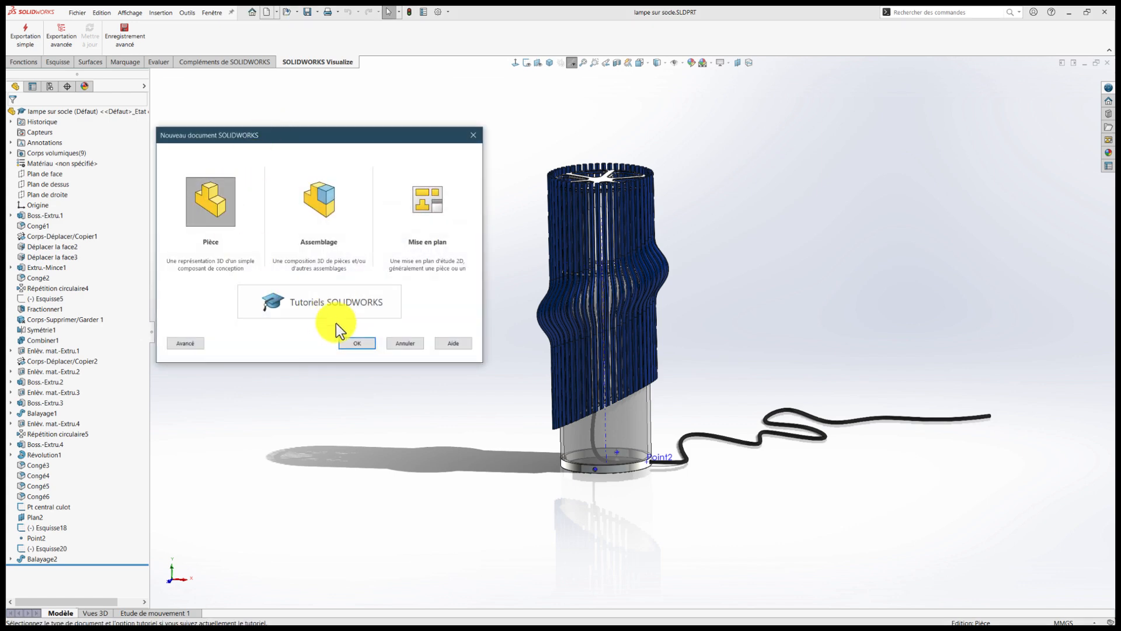
left_click(355, 343)
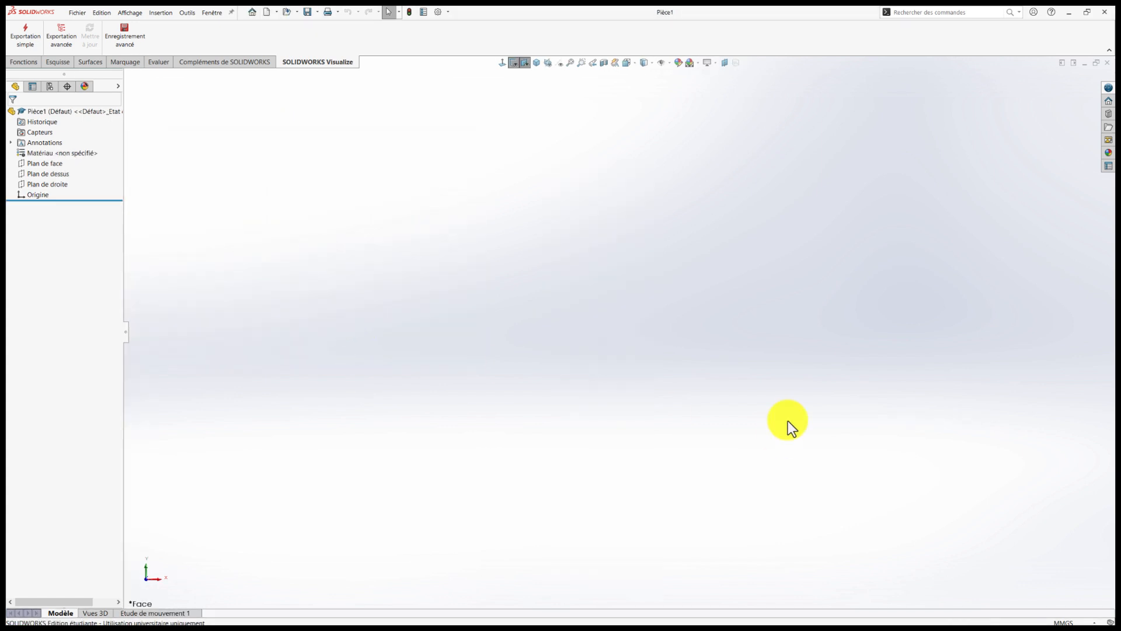
left_click(1065, 621)
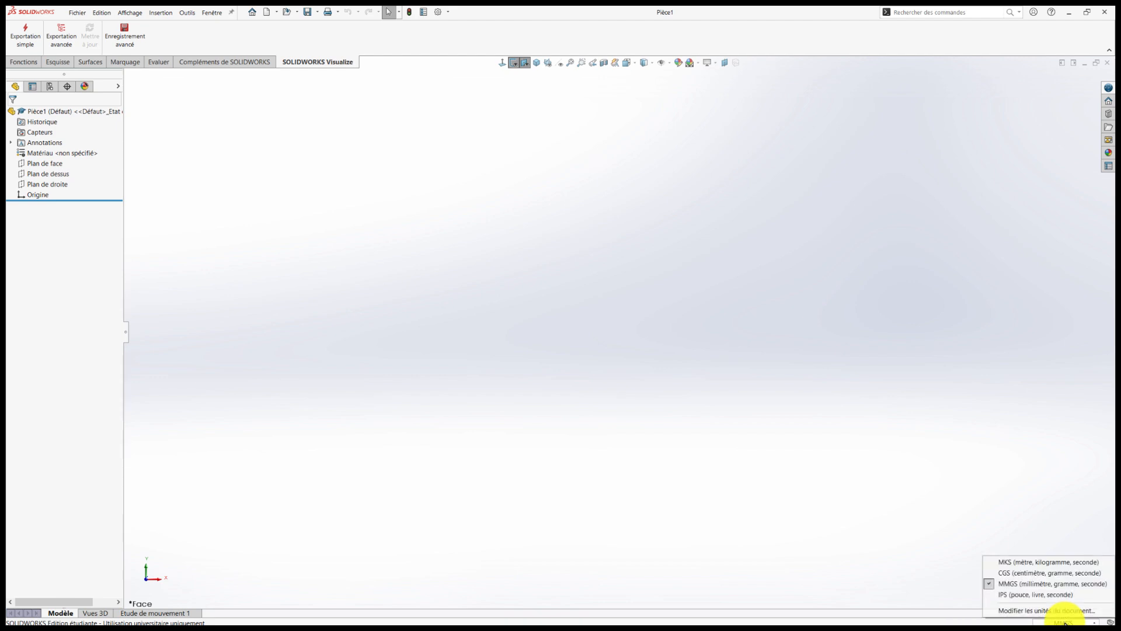
left_click(896, 490)
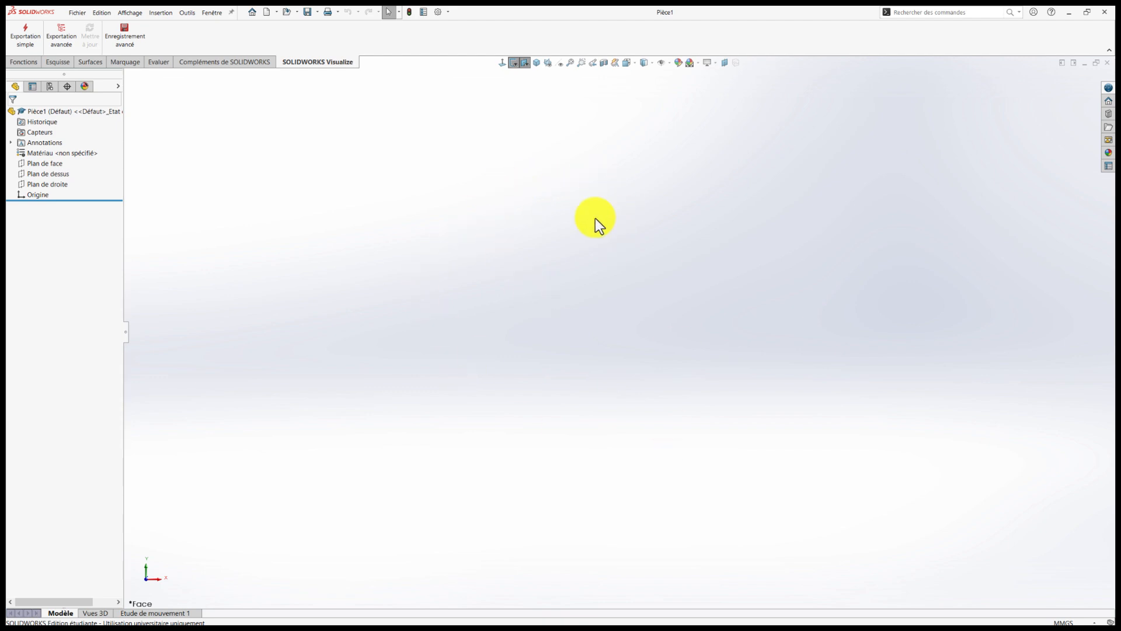
Turn off RealView graphics and shaded-mode shadows, and apply a plain white scene to the part.
left_click(716, 64)
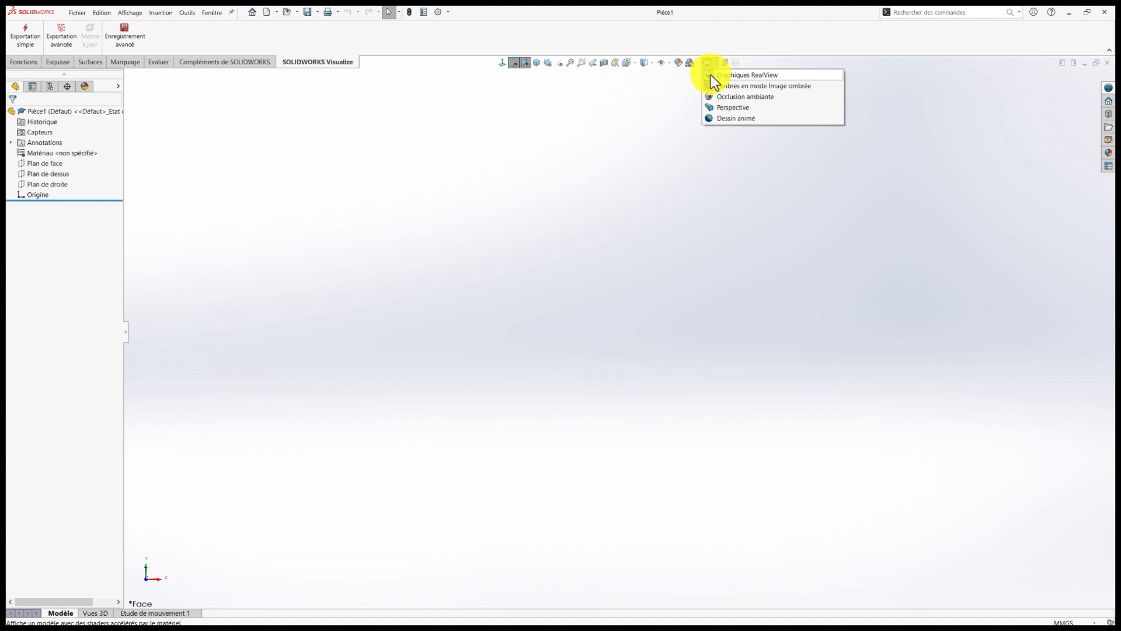
left_click(710, 75)
left_click(713, 62)
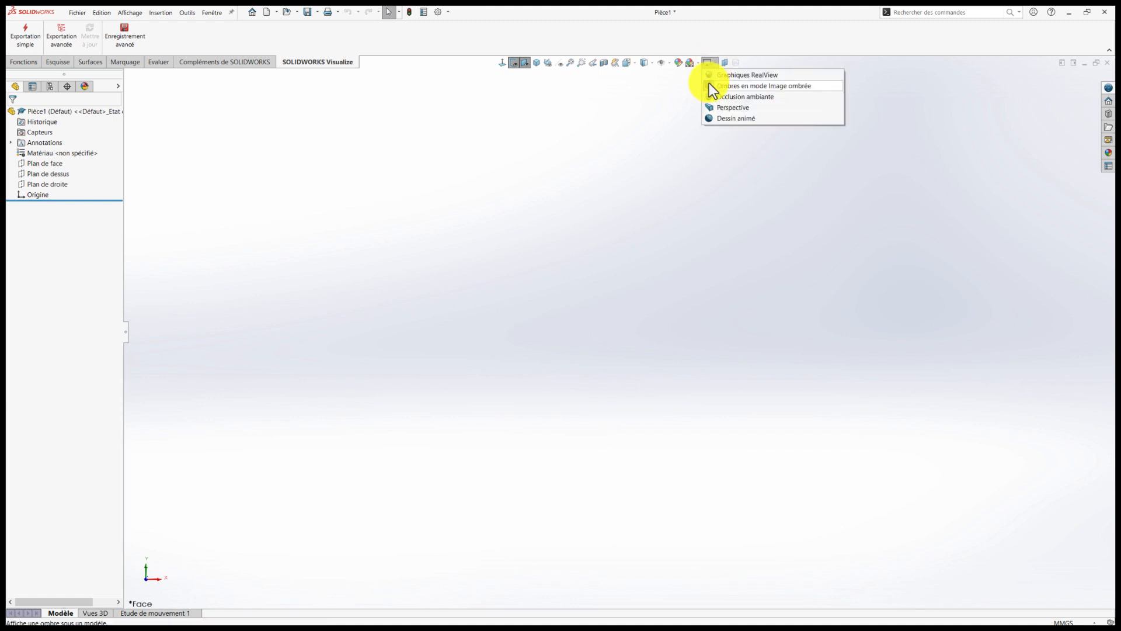
left_click(712, 86)
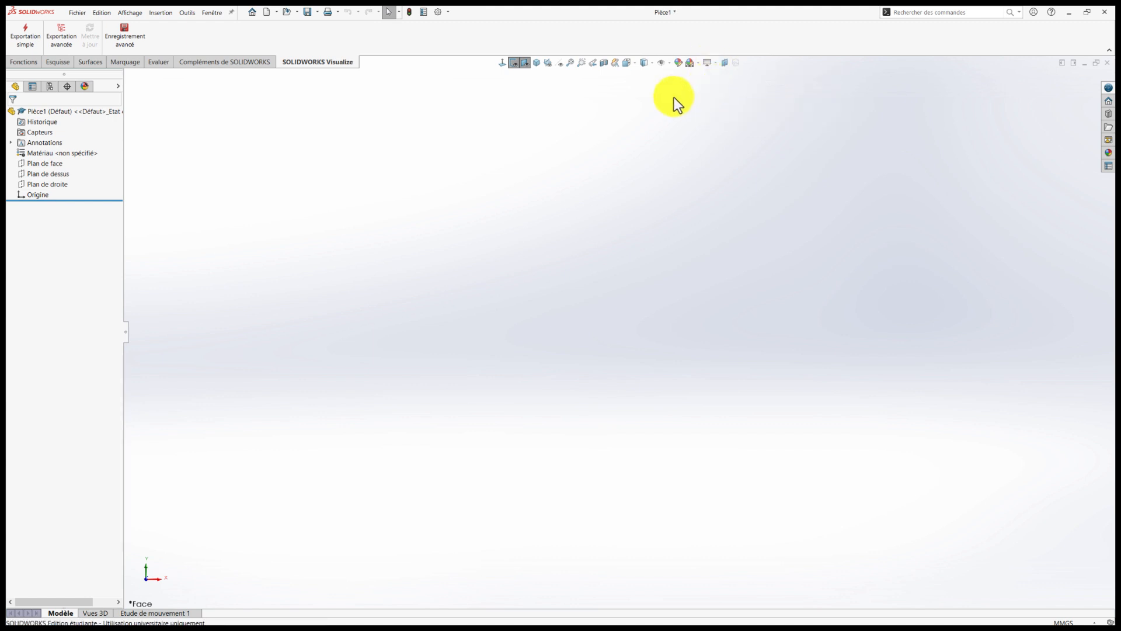
left_click(699, 65)
left_click(702, 87)
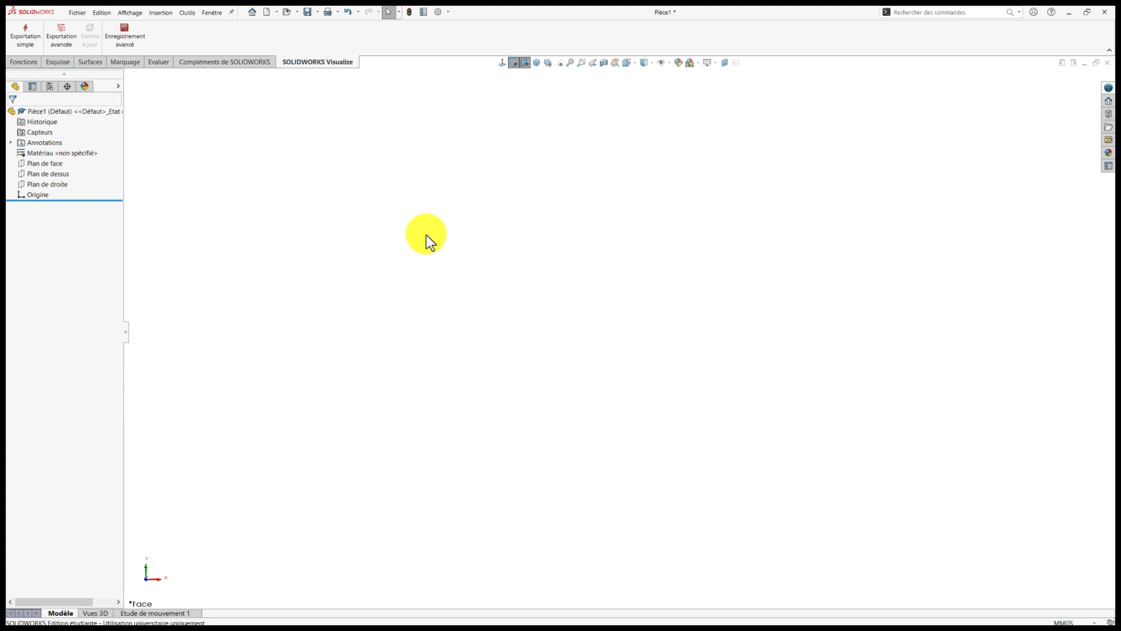
Start a new sketch on the top plane (Plan de dessus).
left_click(22, 176)
left_click(29, 163)
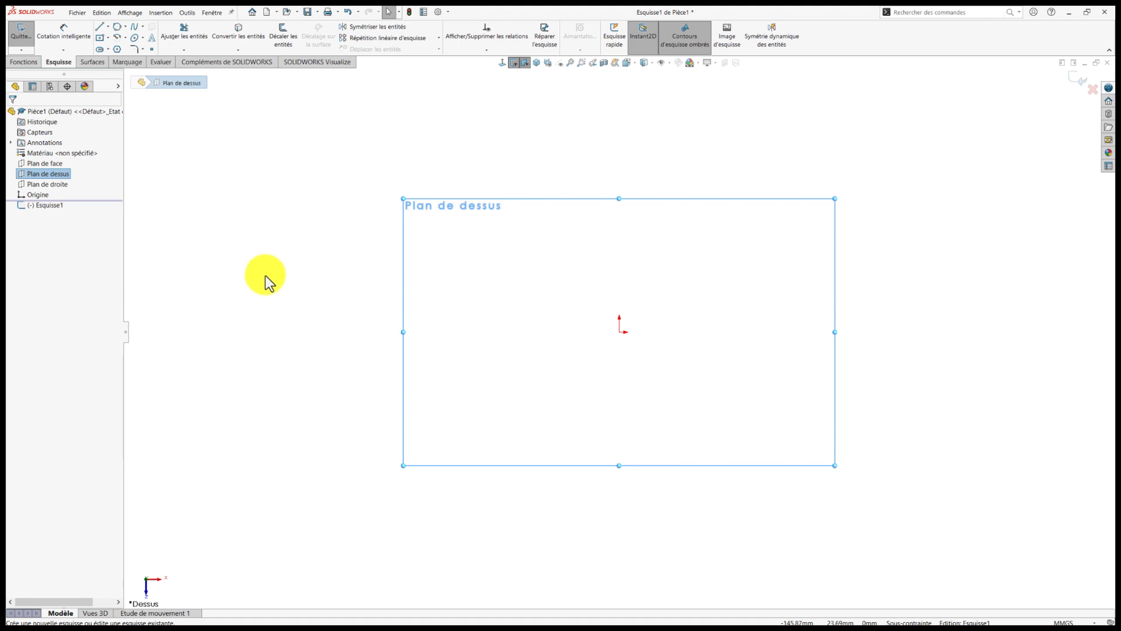
right_click_drag(266, 275, 273, 279)
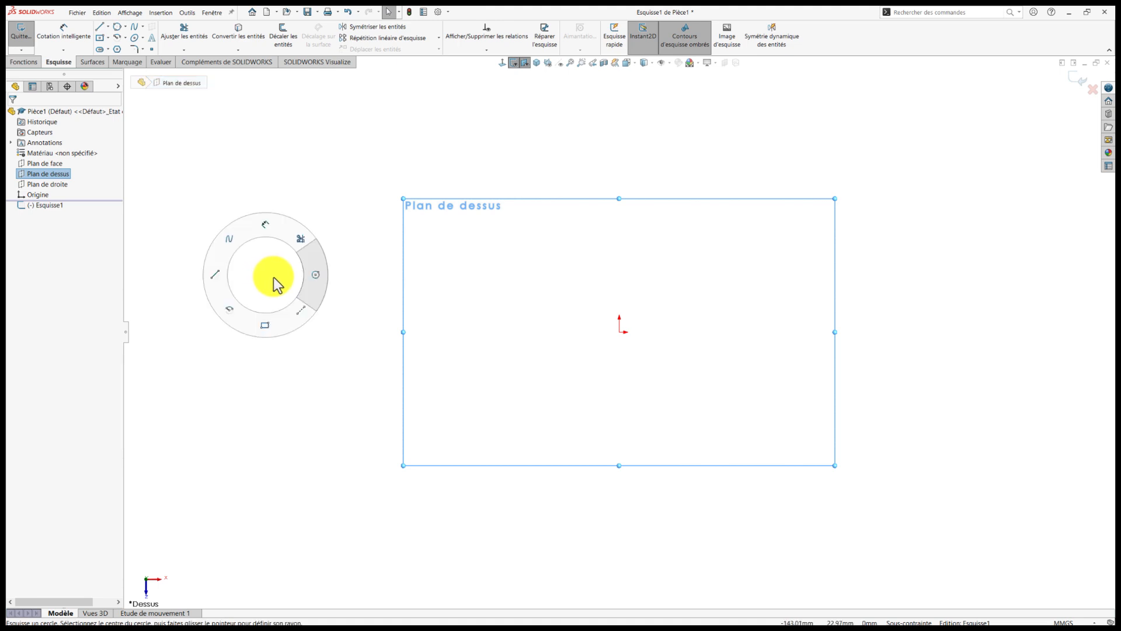
right_click_drag(273, 277, 274, 277)
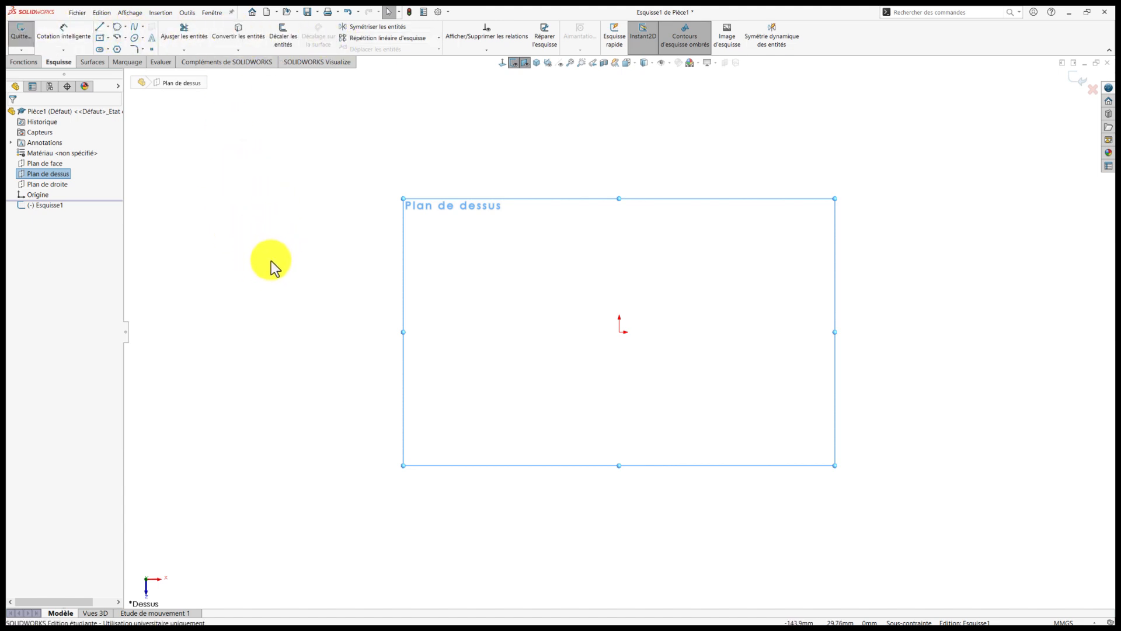
Sketch three concentric circles centred on the origin with radii of about 55, 50 and 11 mm.
right_click_drag(270, 259, 295, 263)
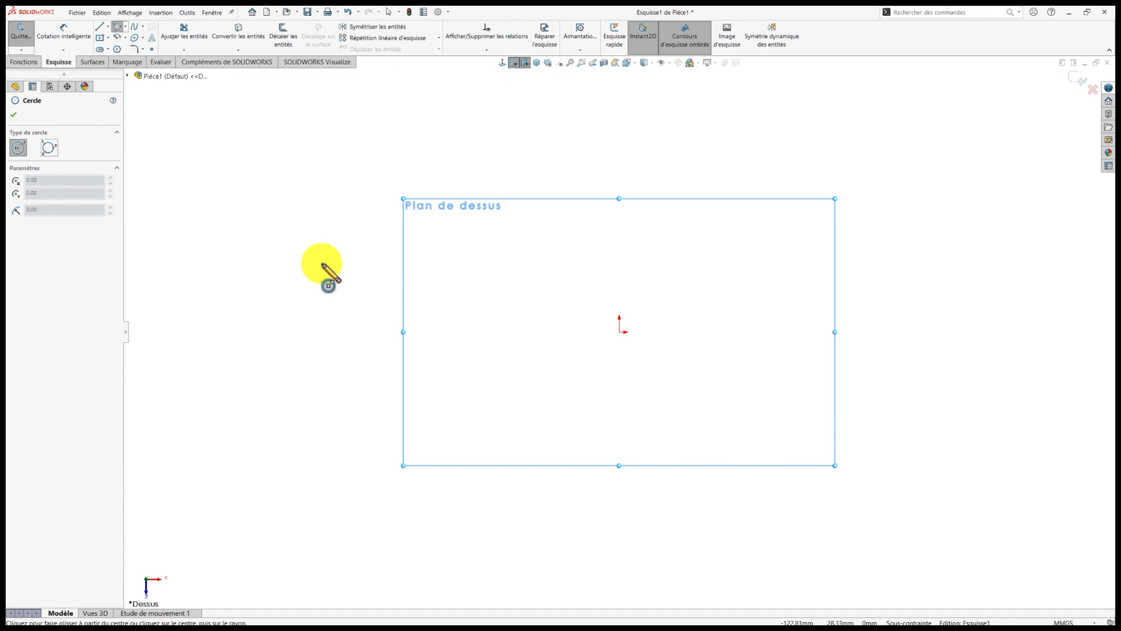
left_click(621, 333)
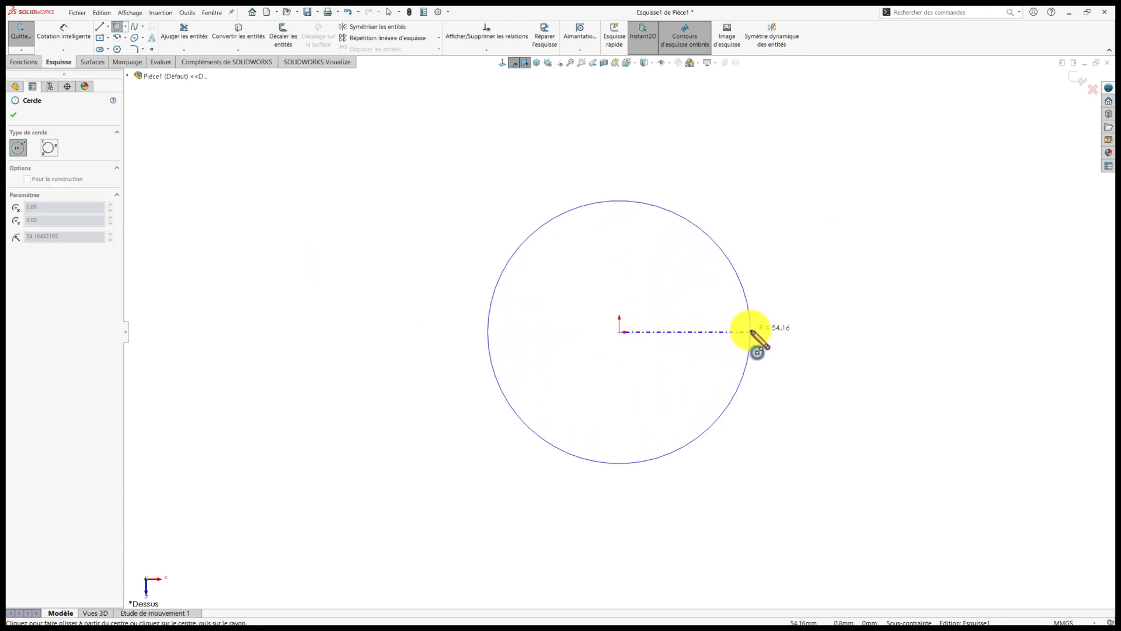
left_click(754, 332)
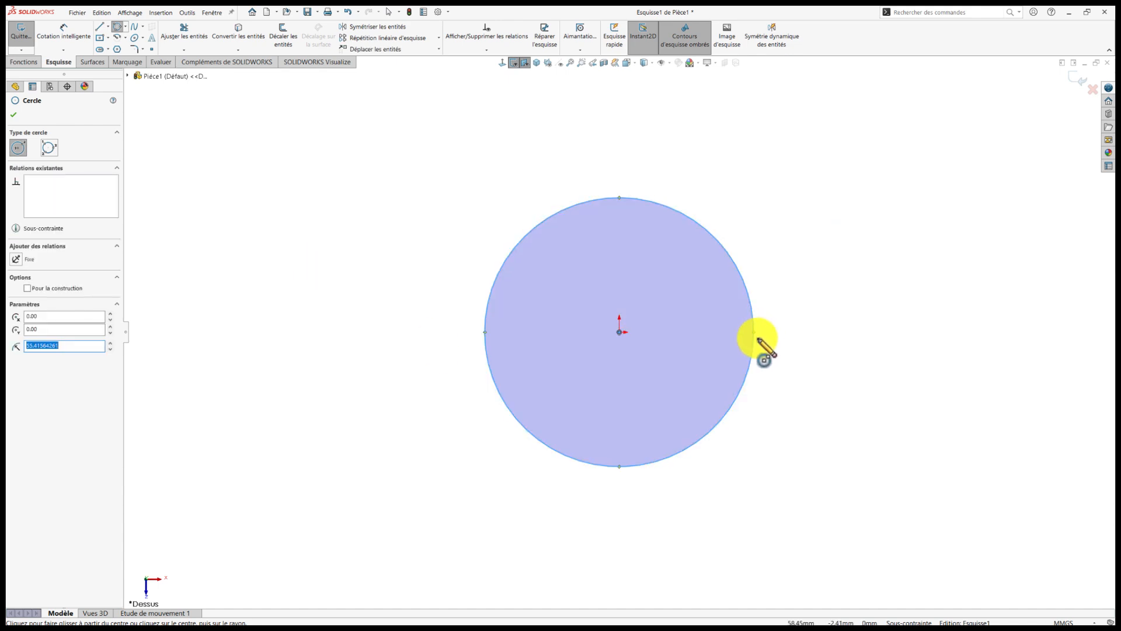
key("Escape")
right_click_drag(339, 304, 385, 310)
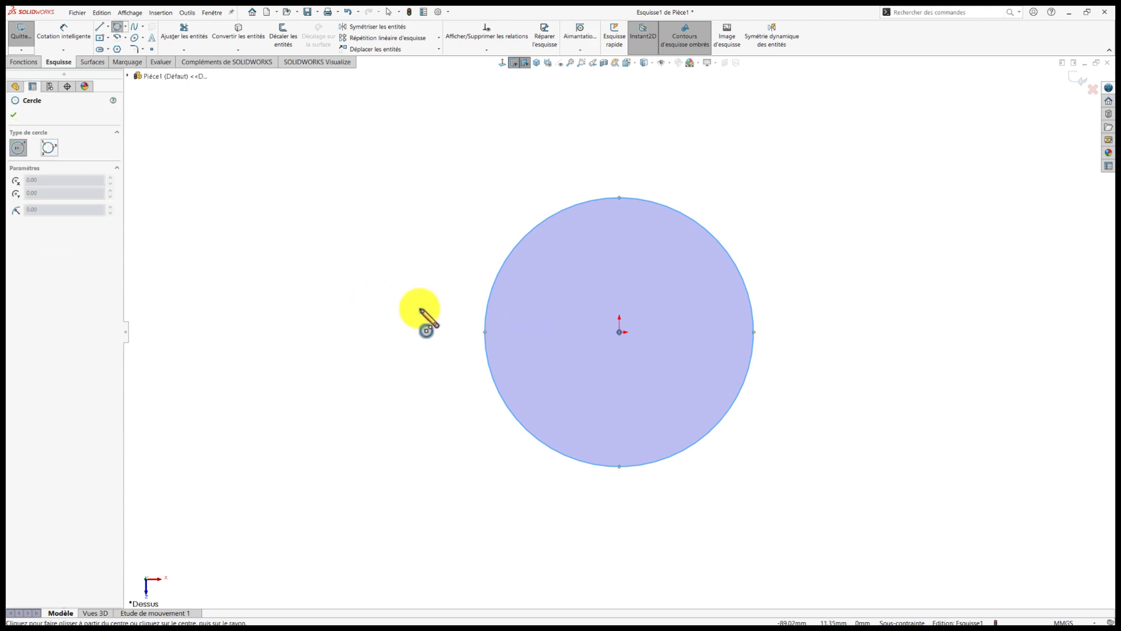
left_click(621, 333)
left_click(732, 334)
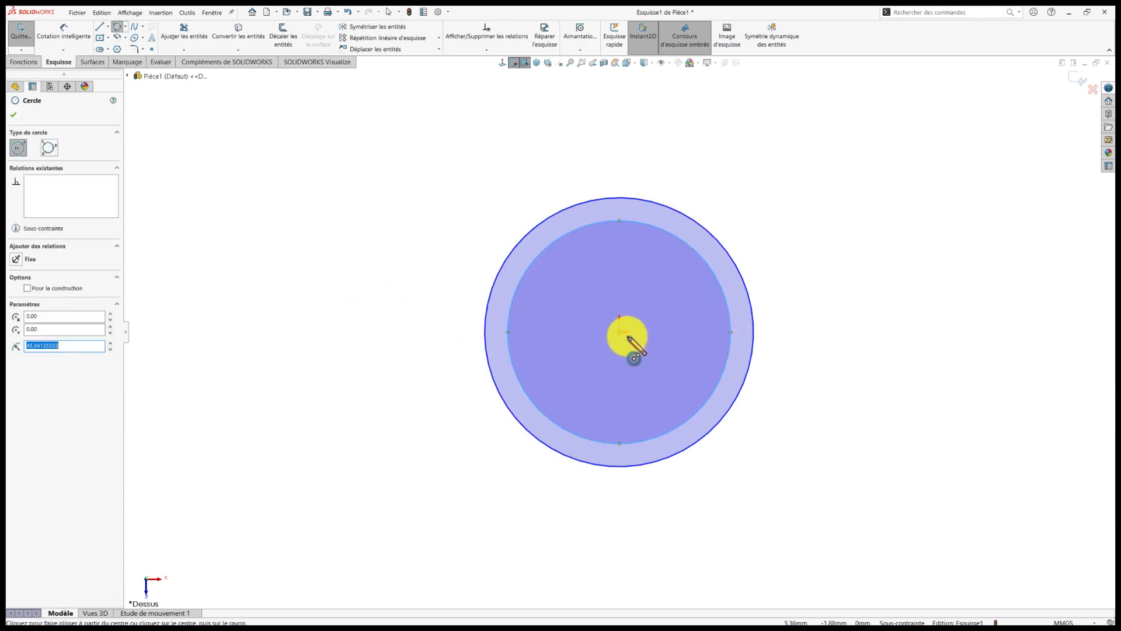
left_click(621, 333)
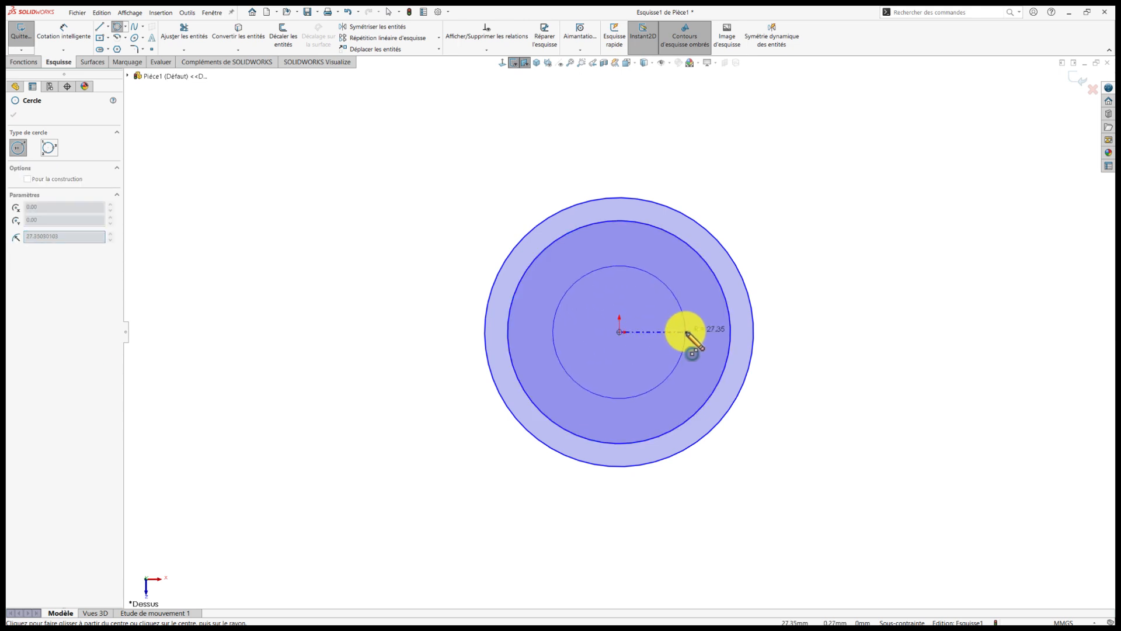
left_click(644, 332)
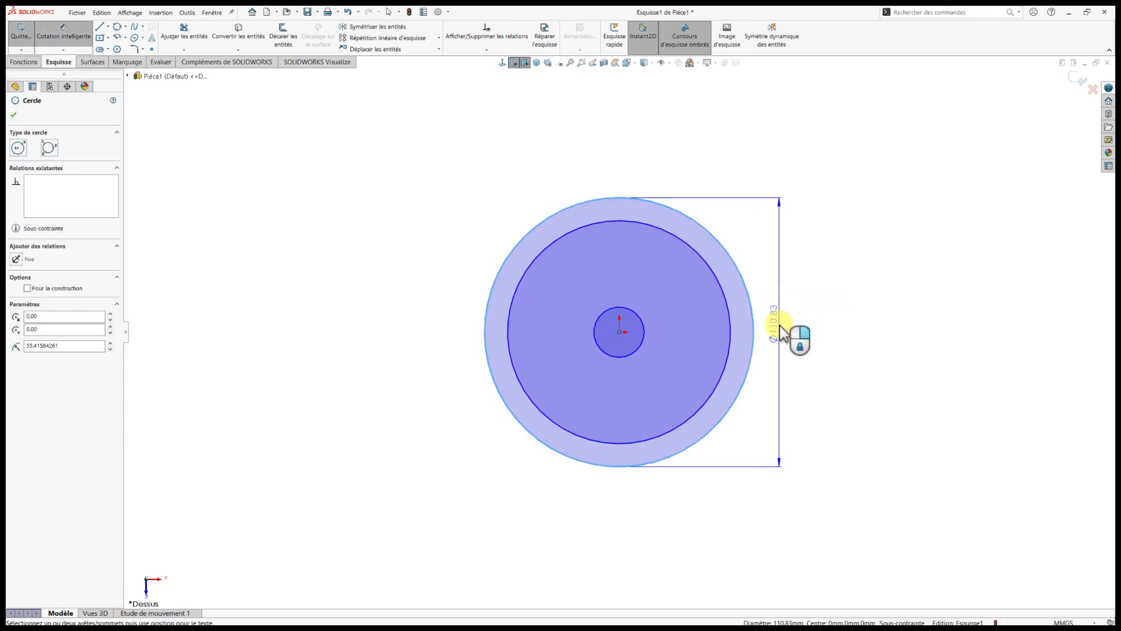
Dimension the outer circle's diameter at 120 mm and move the dimension farther away from the circle.
left_click(782, 325)
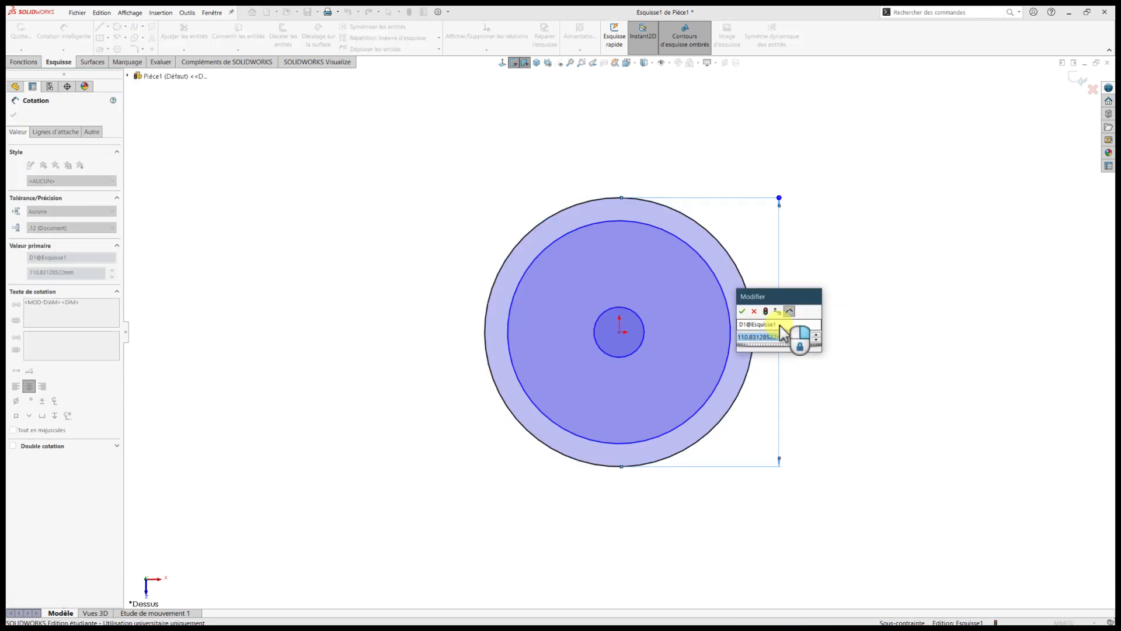
type("120")
key("Return")
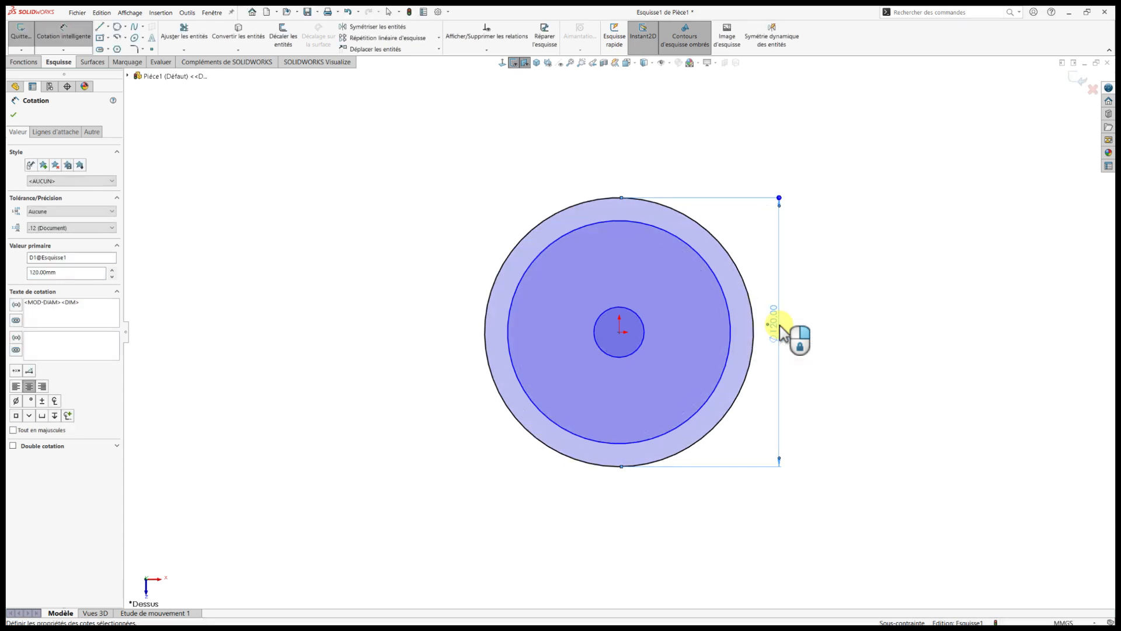
left_click_drag(776, 326, 801, 327)
Dimension the middle circle's diameter at 110 mm, placing the dimension inside the outer circle's dimension.
left_click(731, 333)
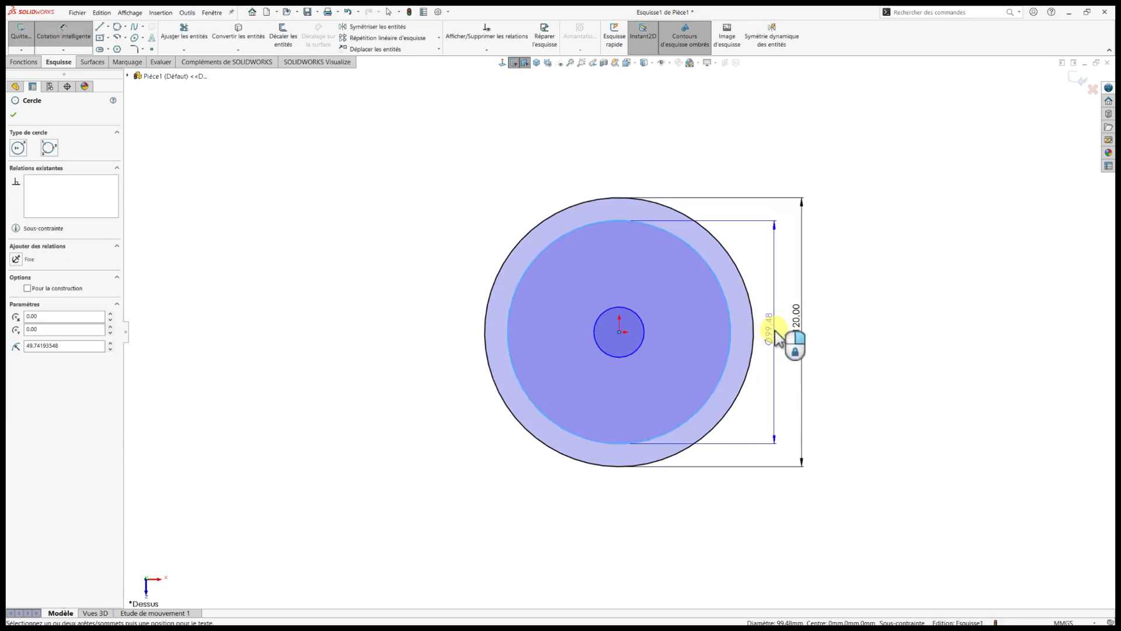
left_click(783, 326)
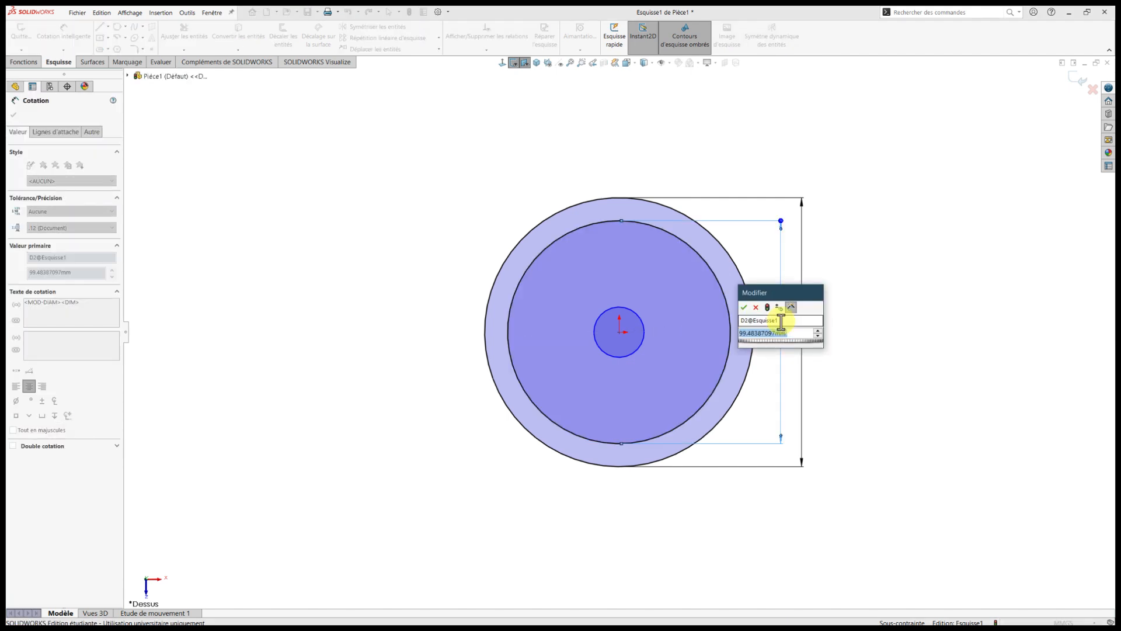
type("1101")
key("Return")
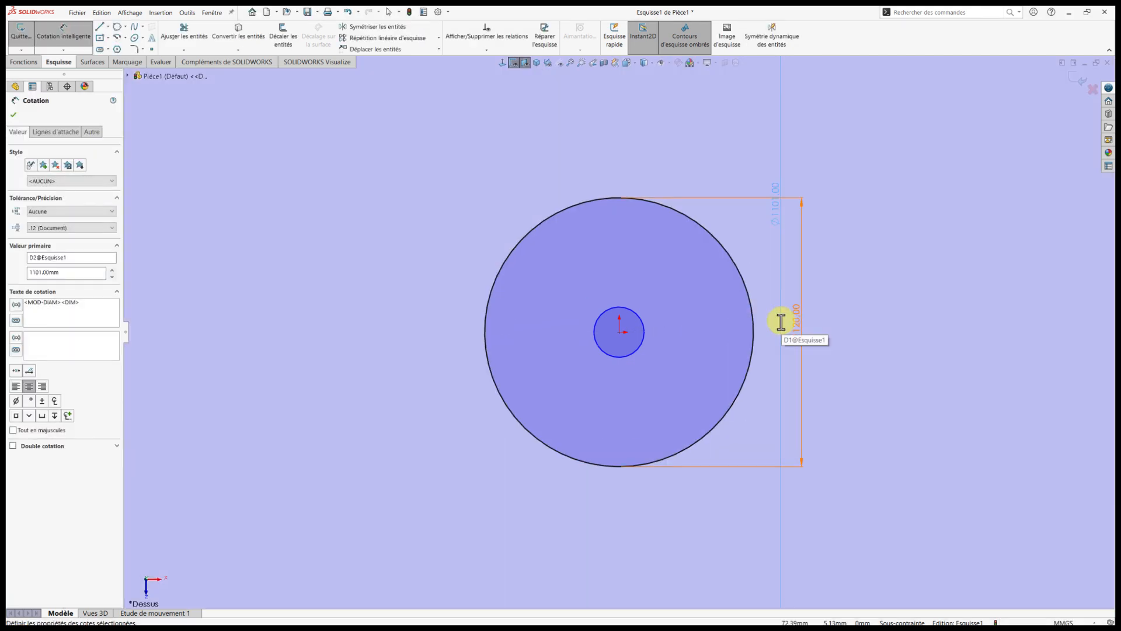
left_click(777, 219)
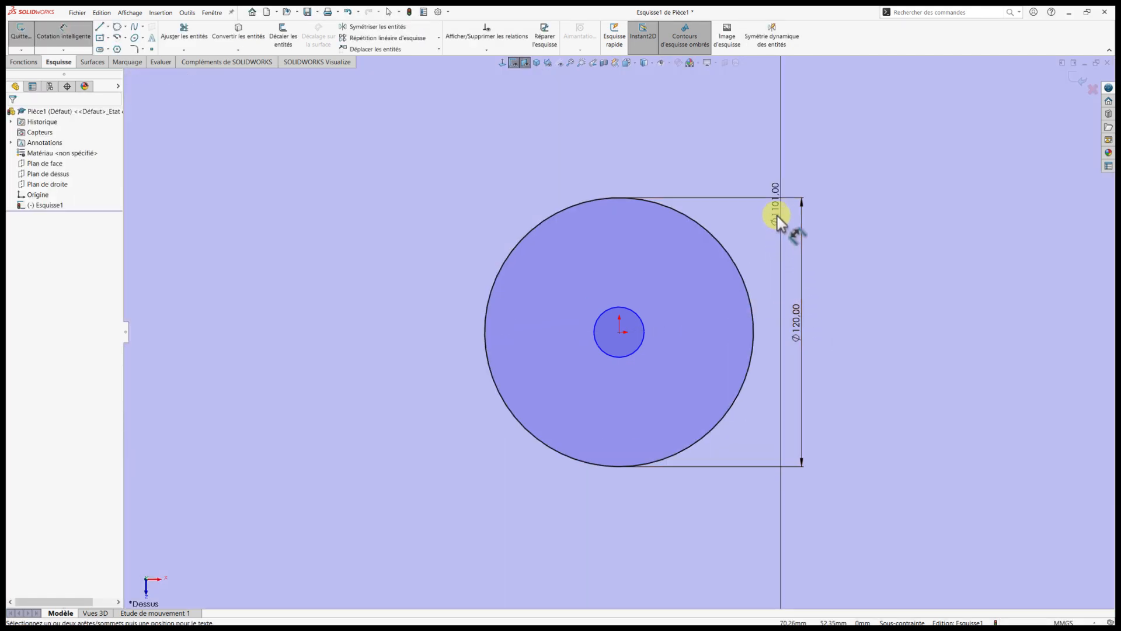
double_click(777, 216)
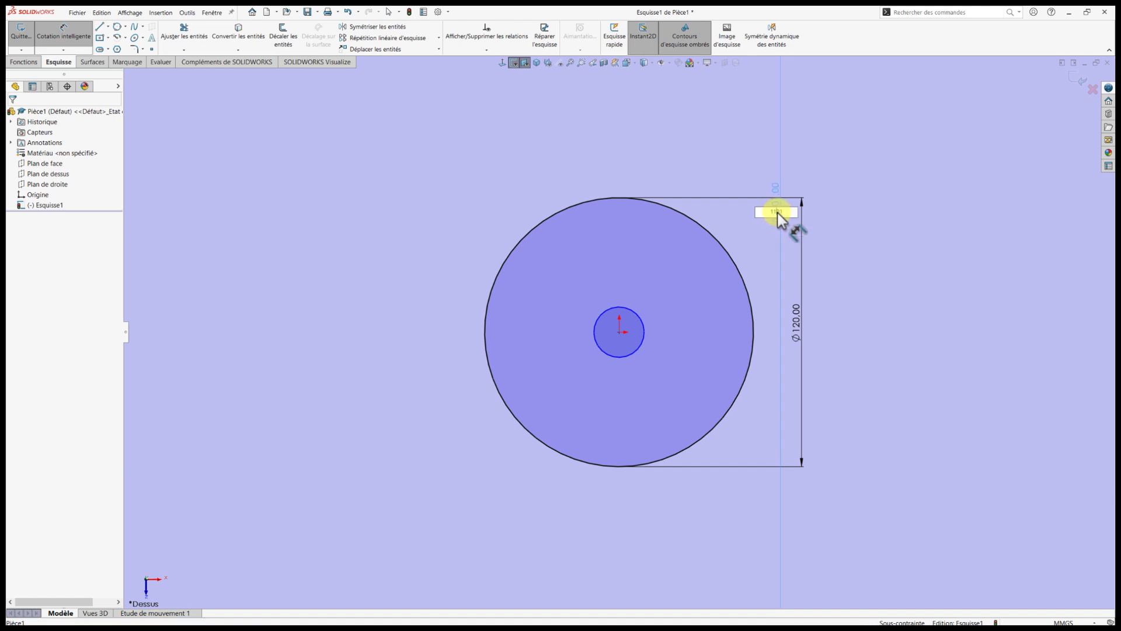
left_click_drag(792, 215, 767, 218)
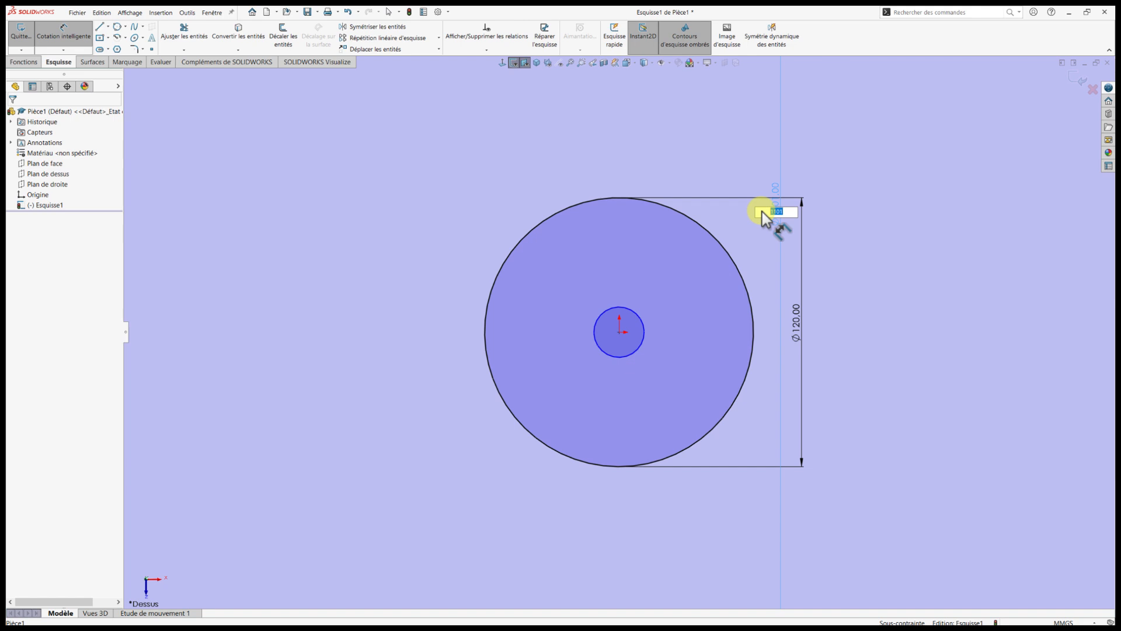
type("110")
key("Return")
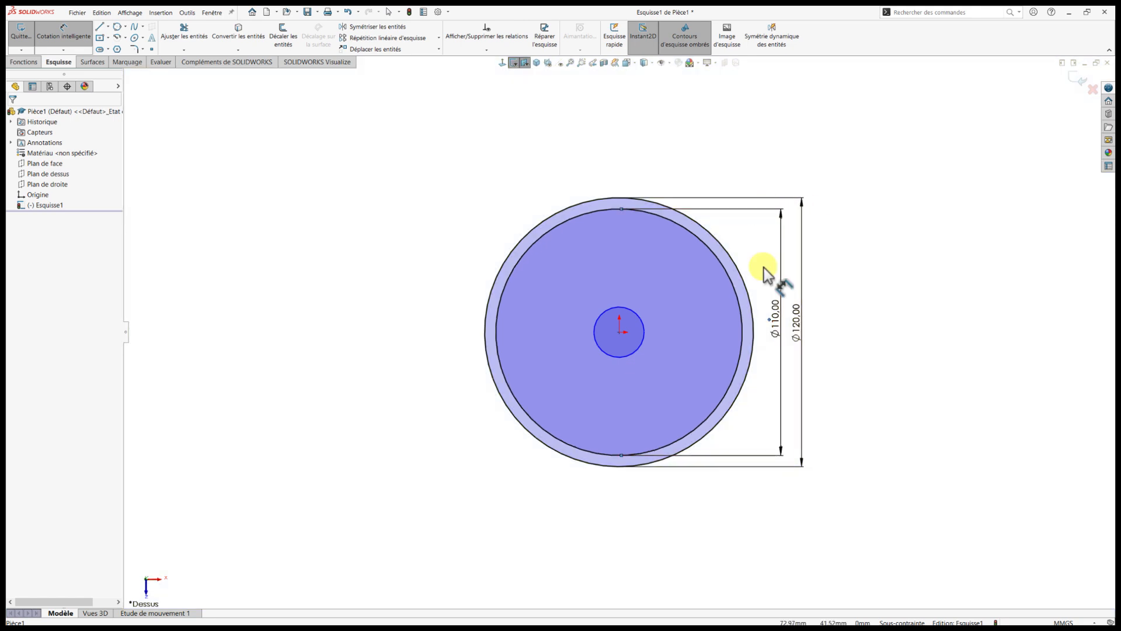
Dimension the innermost circle's diameter at 30 mm and leave the dimension tool.
left_click(646, 327)
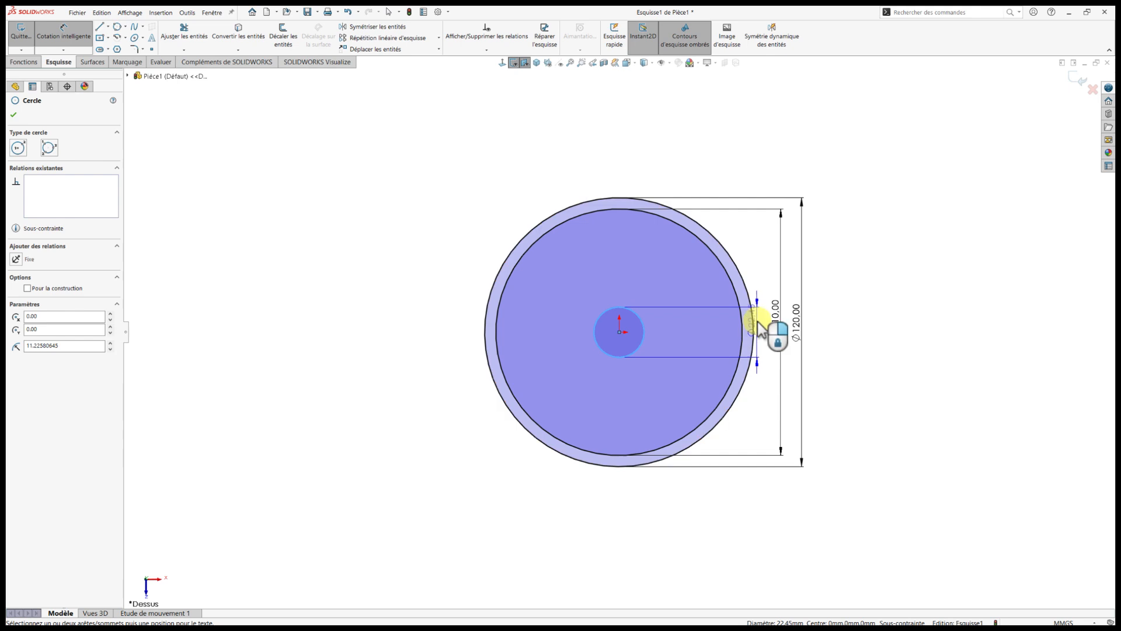
left_click(767, 337)
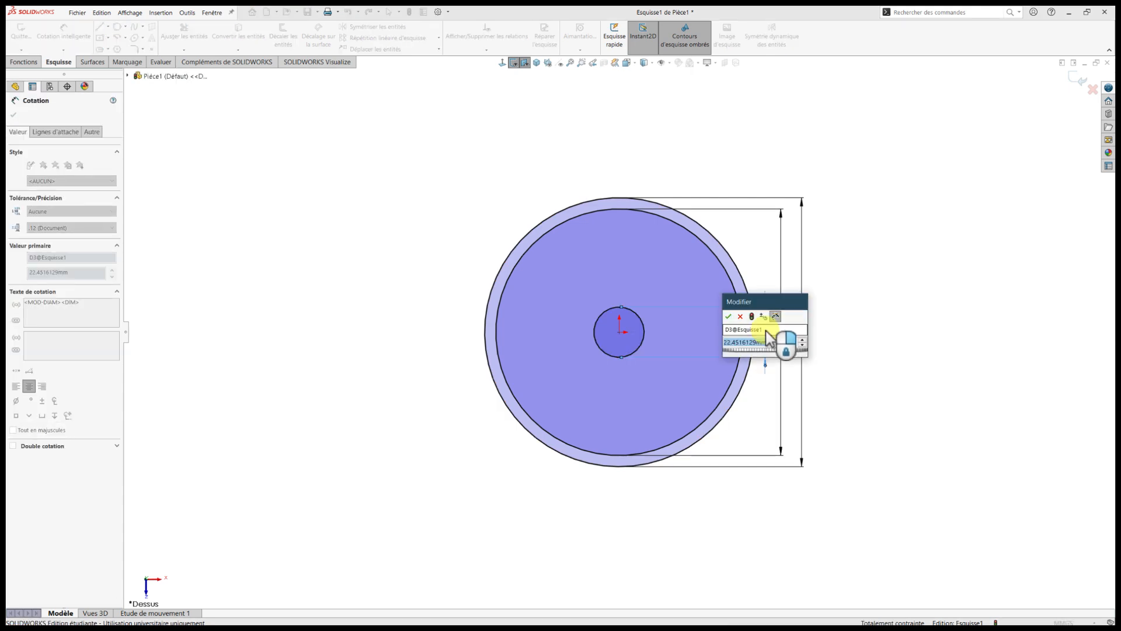
type("30")
key("Return")
key("Escape")
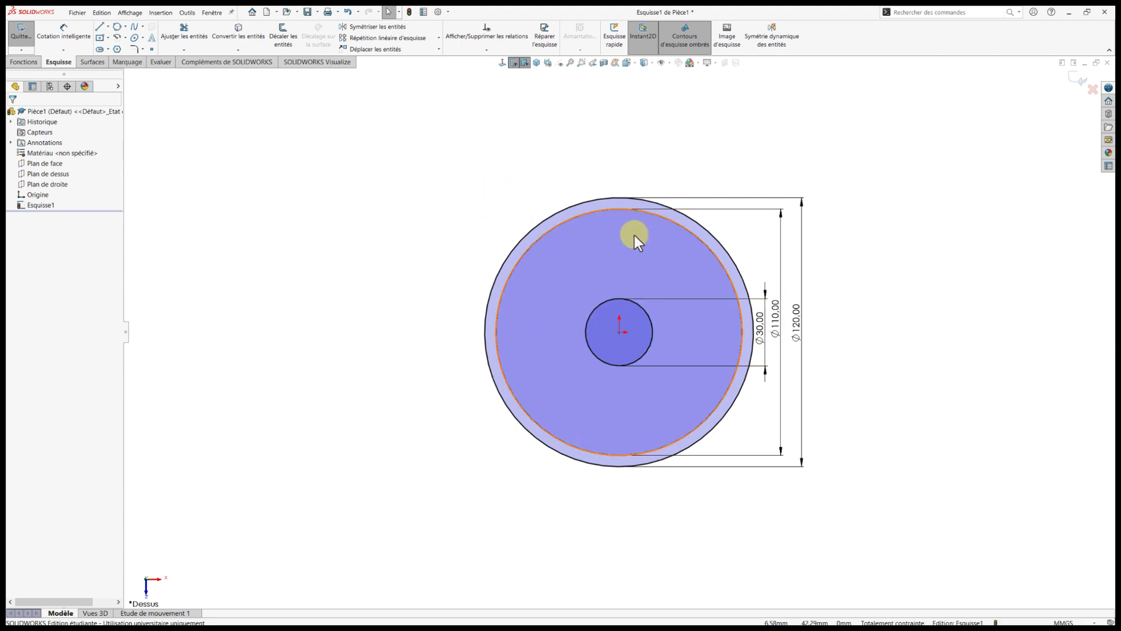
scroll(667, 339, "down", 3)
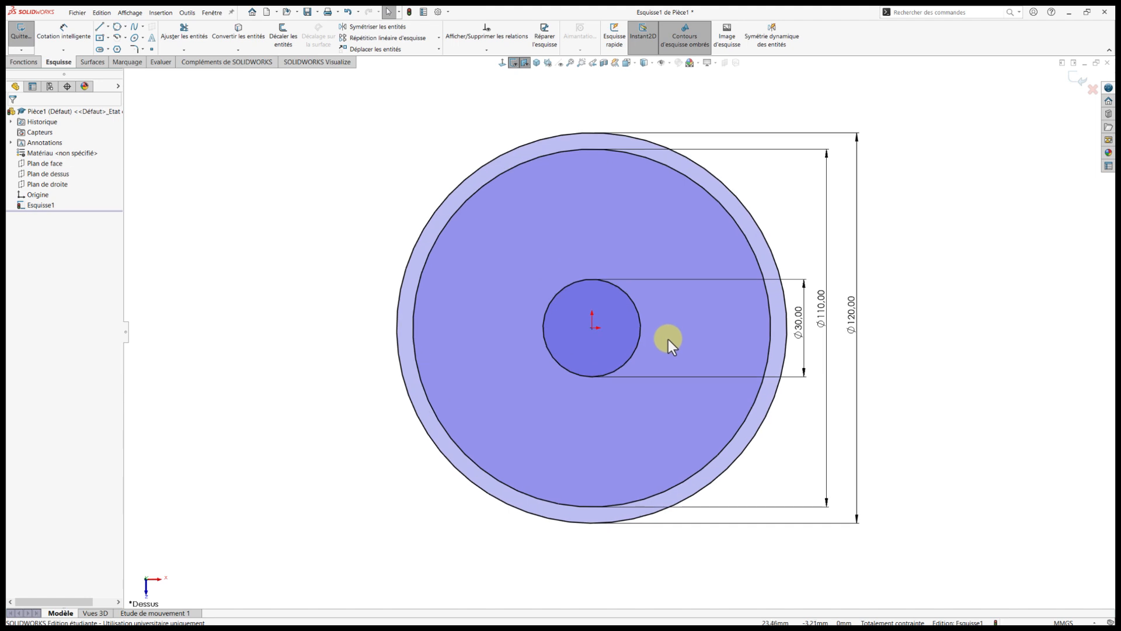
Sketch a vertical construction line about 49 mm long above the origin, from between the two outer circles to inside the innermost circle.
right_click_drag(257, 186, 270, 206)
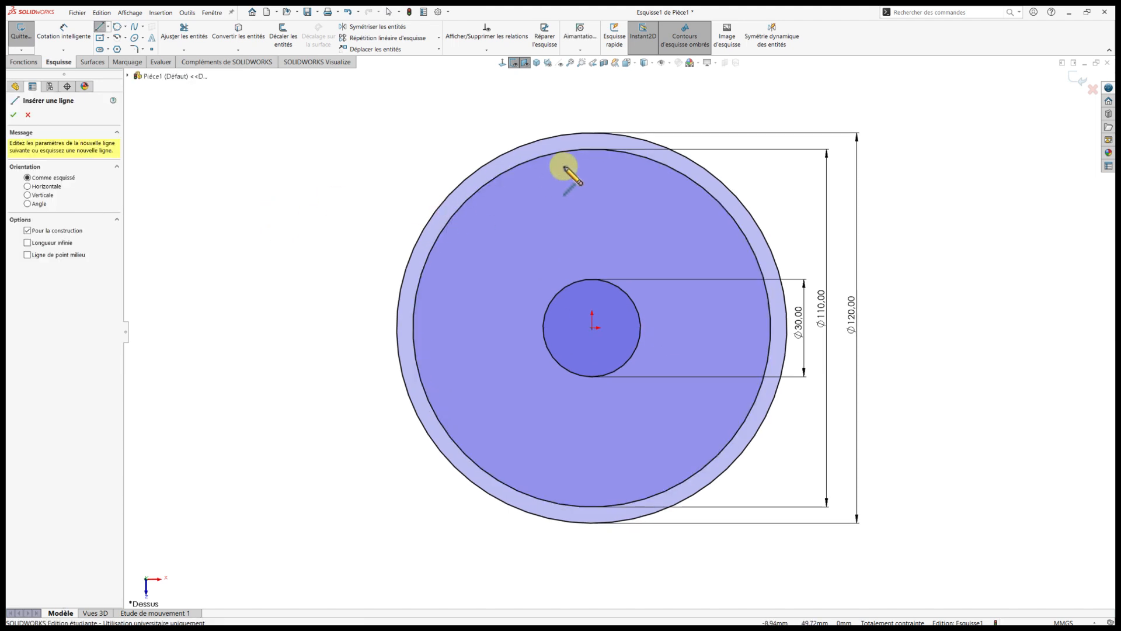
left_click(592, 143)
left_click(592, 301)
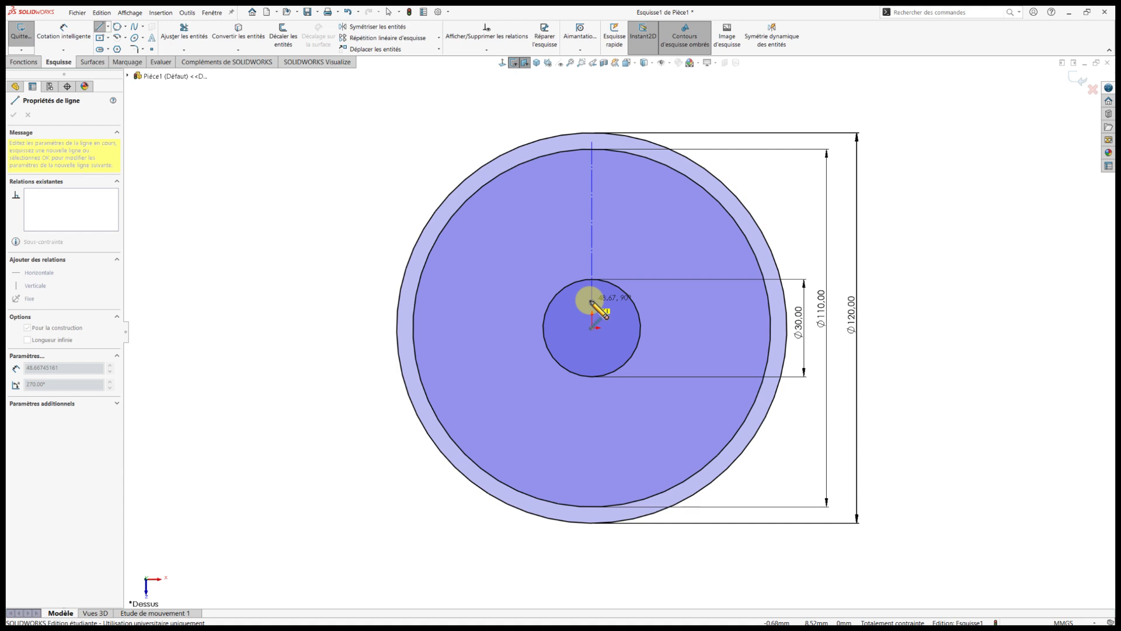
double_click(592, 302)
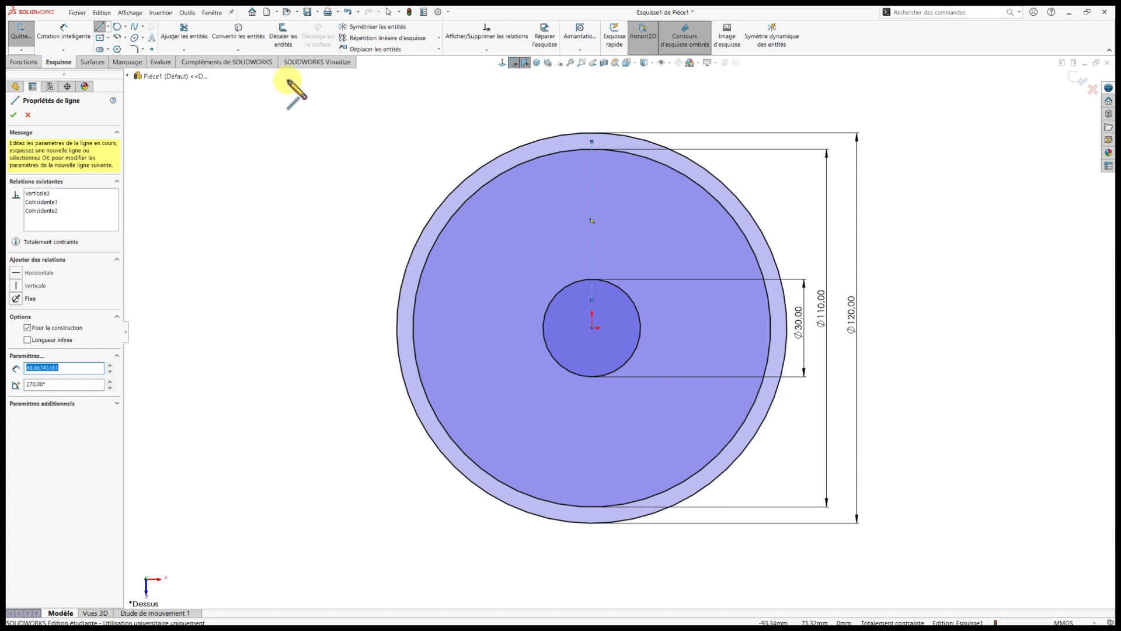
Offset the vertical construction line by 4 mm in both directions, with dimensions added.
left_click(286, 42)
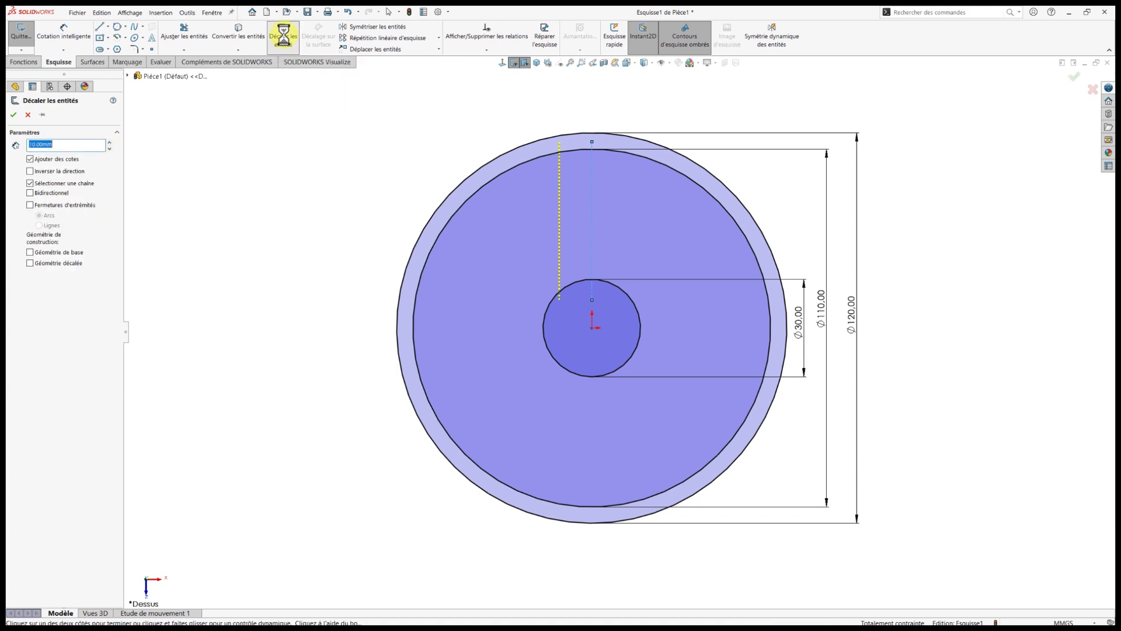
left_click(80, 145)
left_click_drag(79, 145, 21, 145)
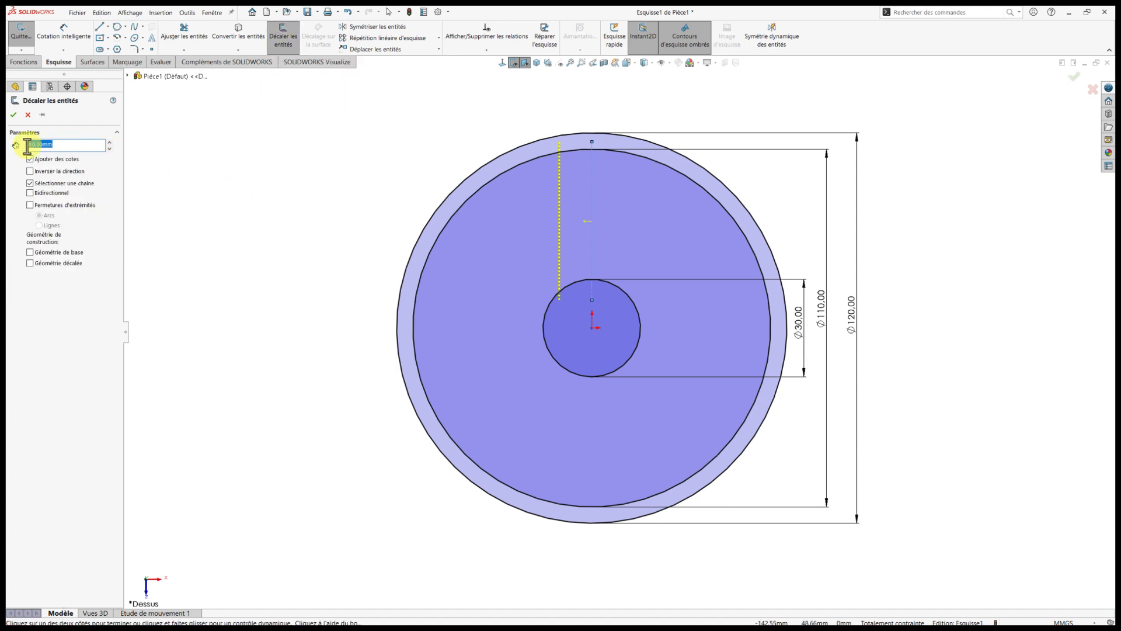
type("4")
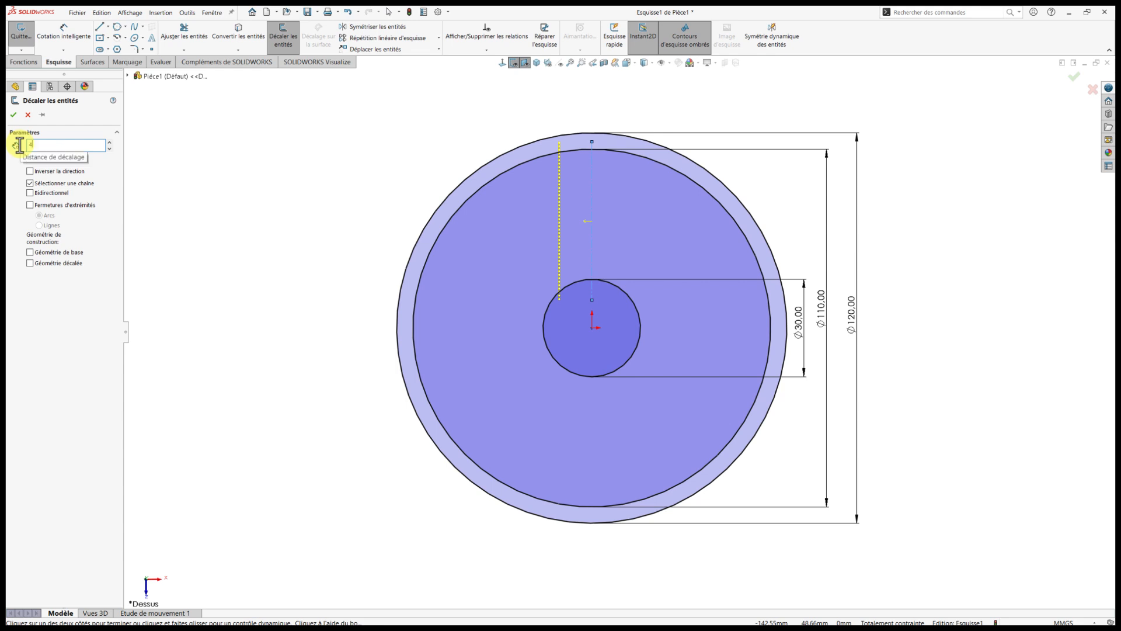
key("Return")
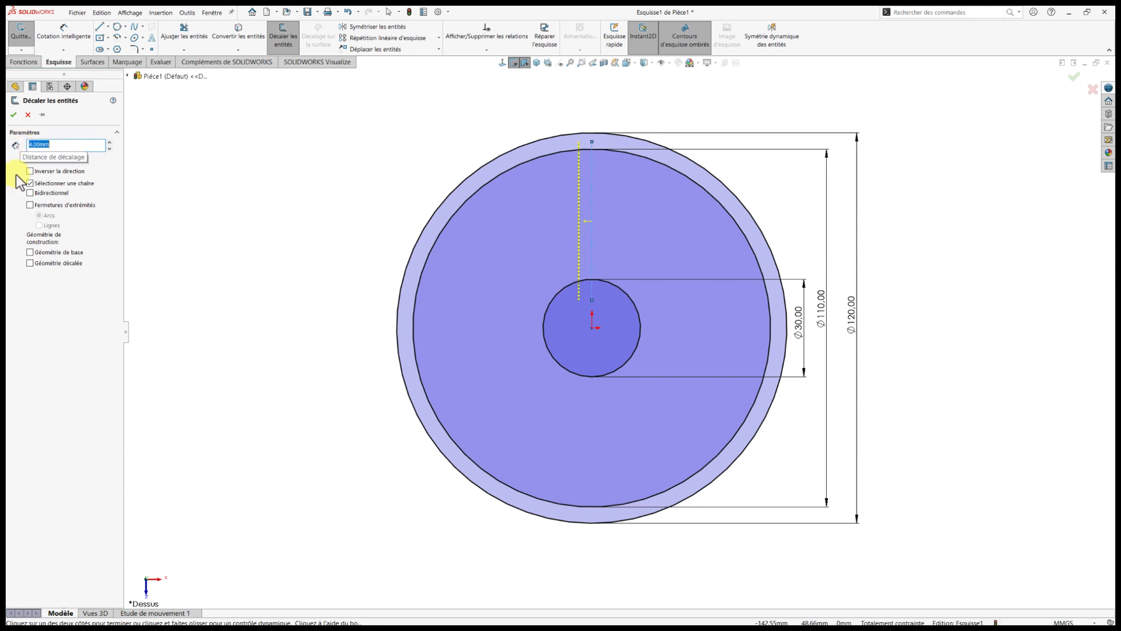
left_click(30, 193)
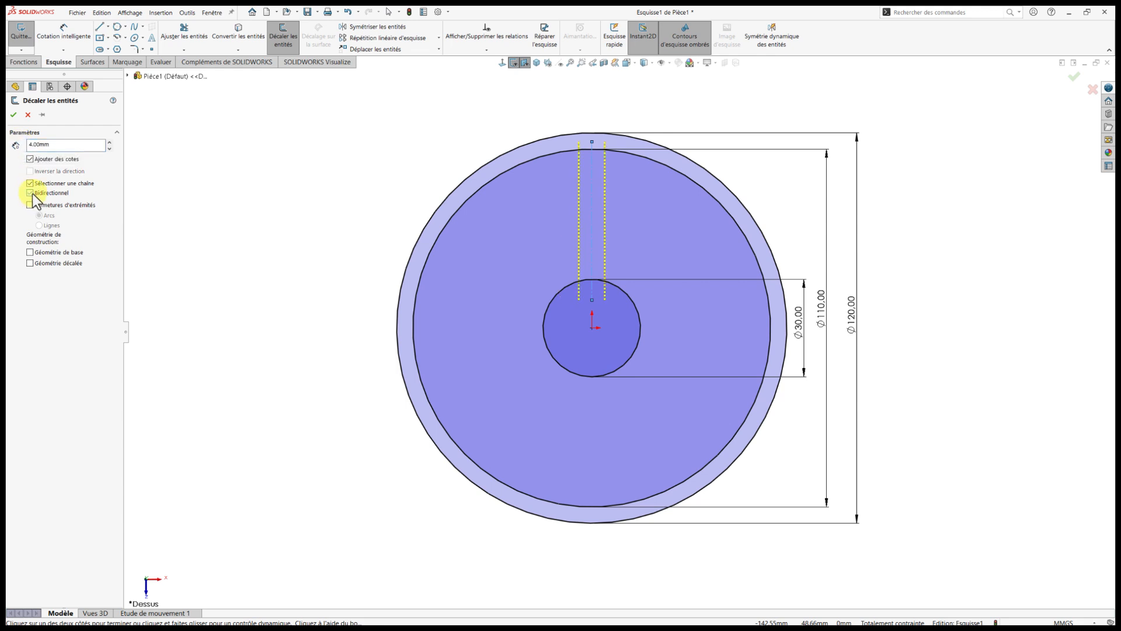
left_click(14, 115)
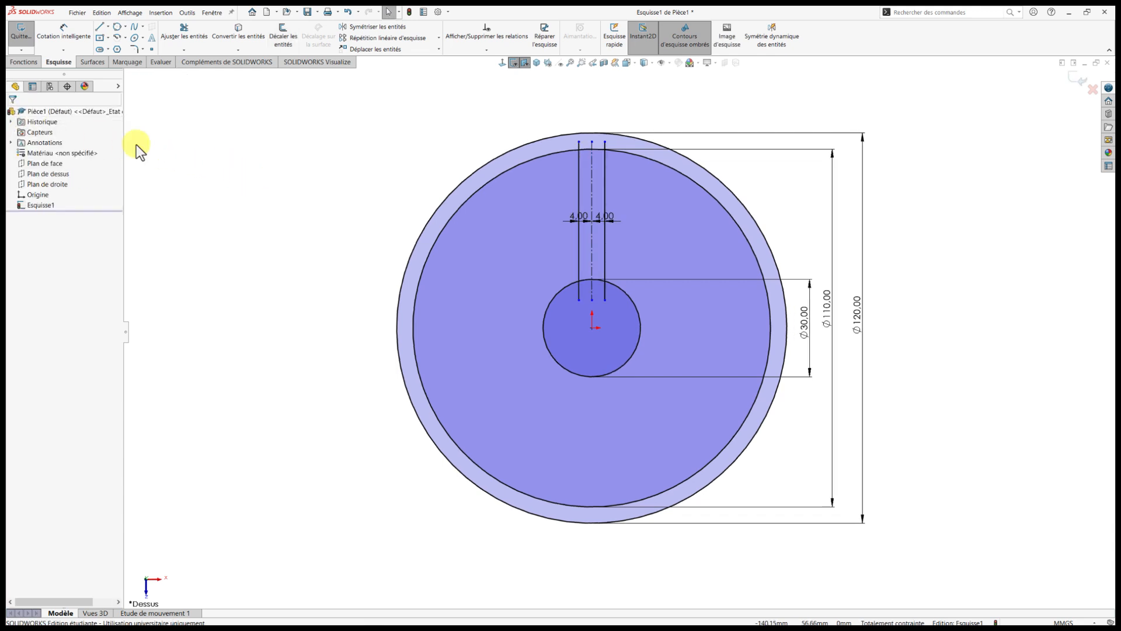
Create a circular sketch pattern of the two offset lines with 4 equally spaced instances over 360 degrees around the origin.
left_click(439, 37)
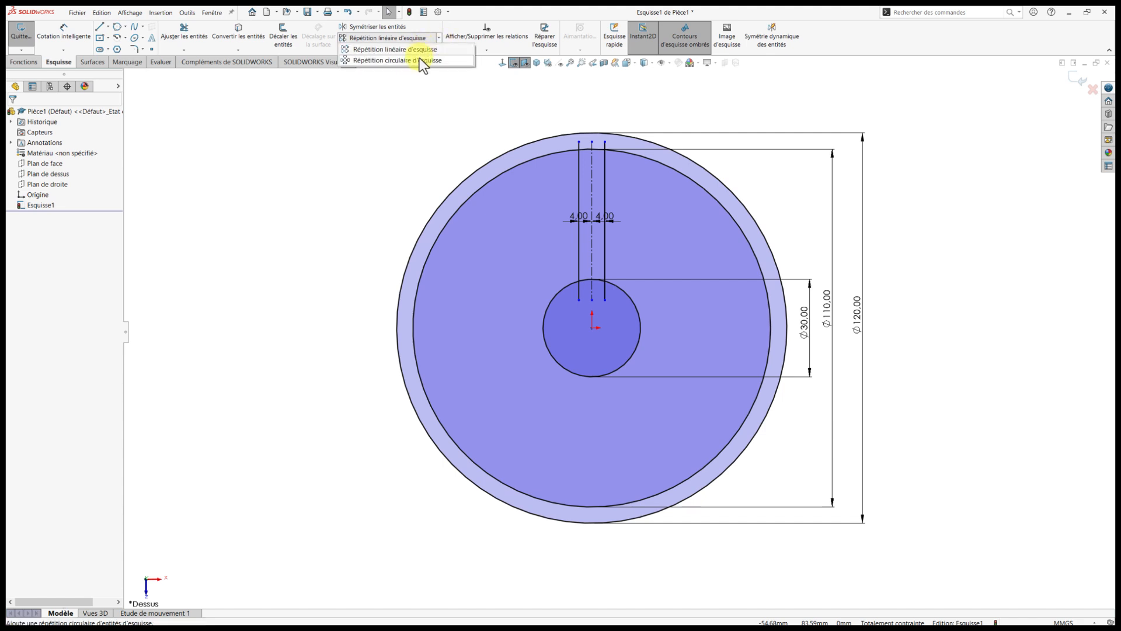
left_click(418, 61)
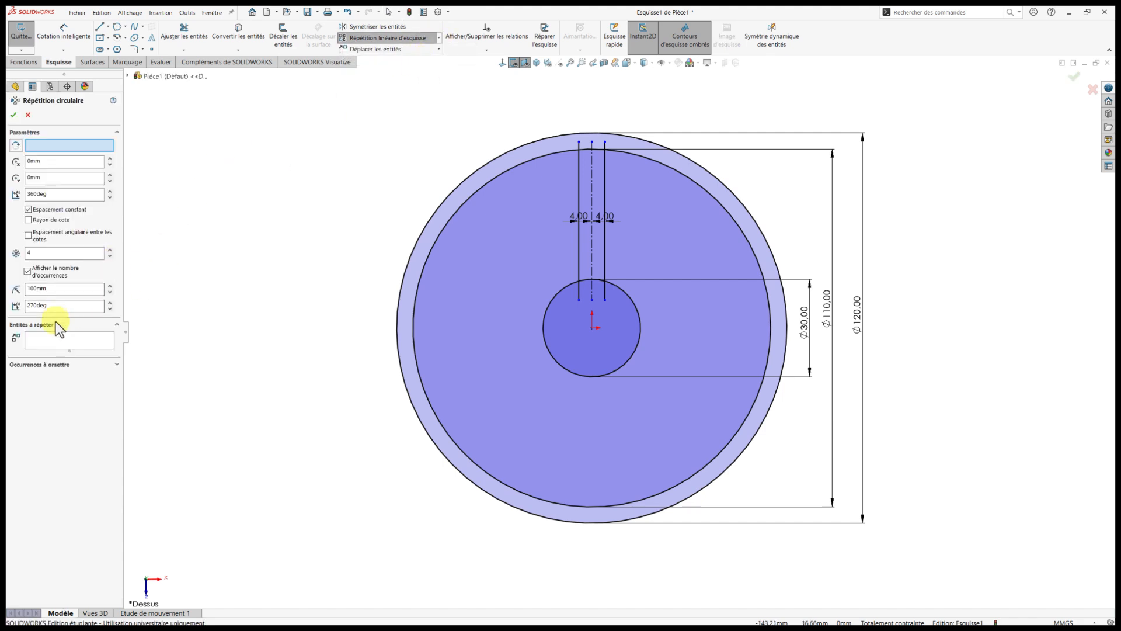
left_click(41, 341)
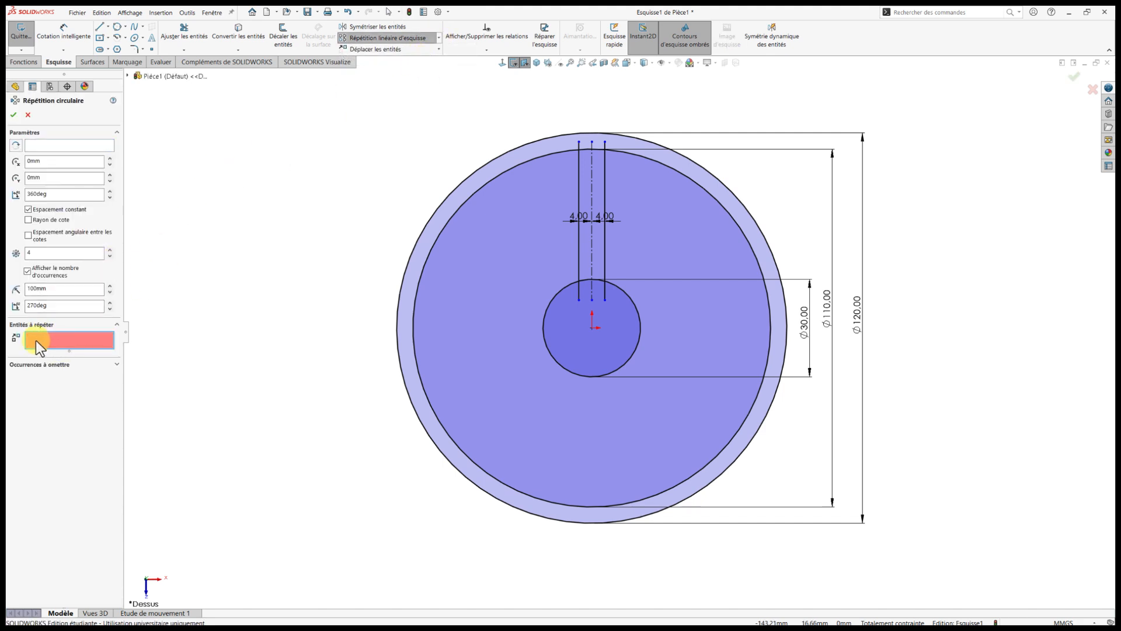
left_click(578, 260)
left_click(605, 261)
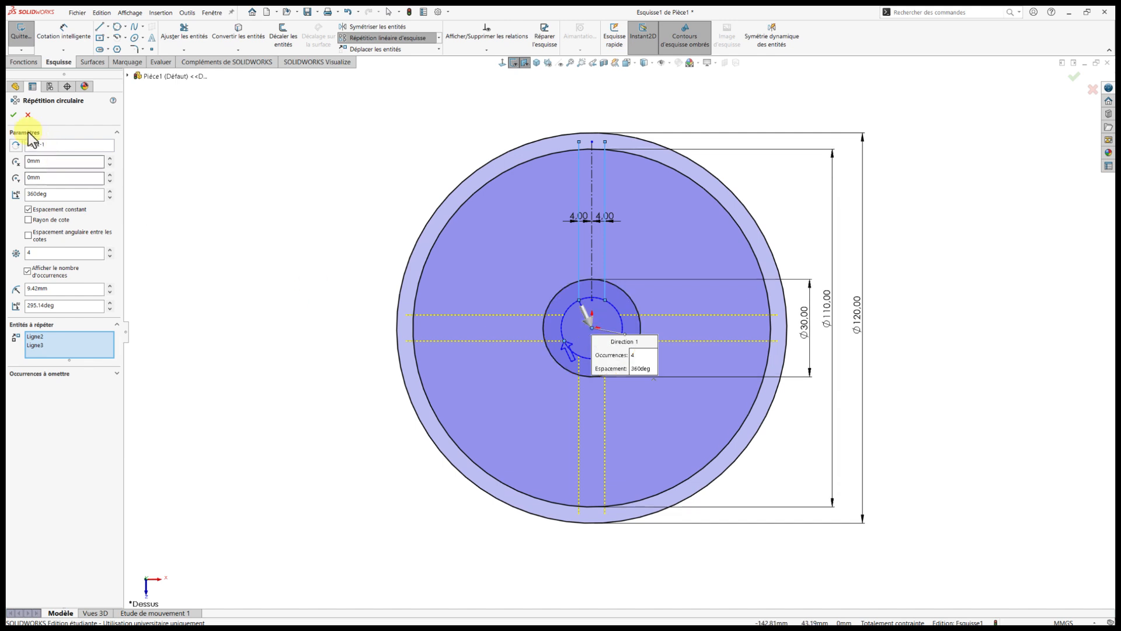
left_click(13, 114)
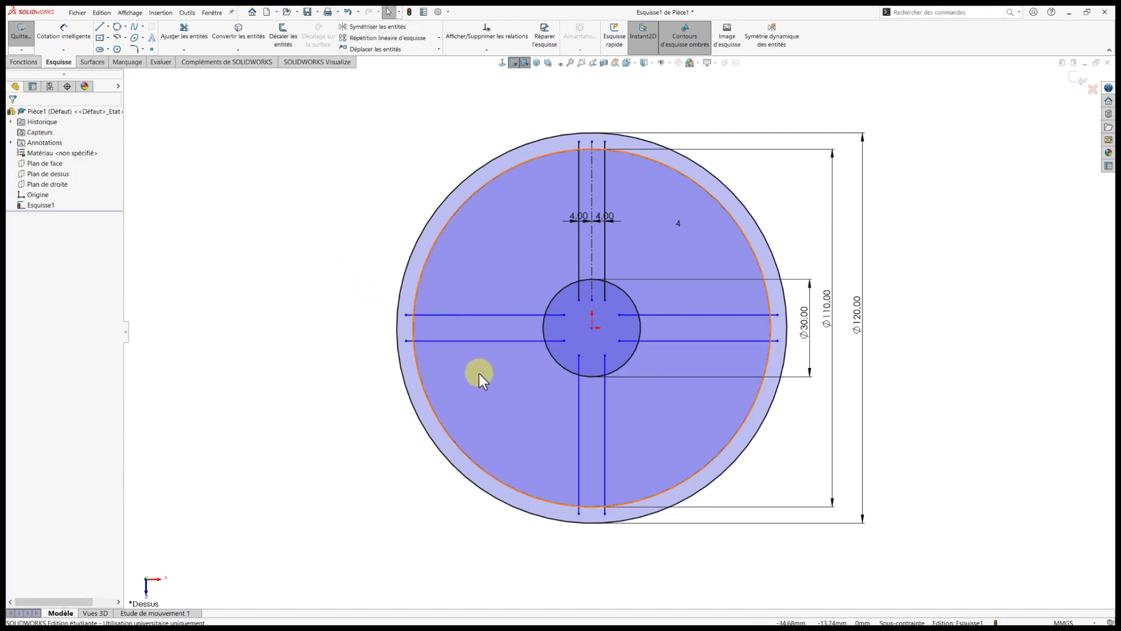
Shift the patterned lines to separate the pattern's centre point from the origin, and make that point coincident with the origin.
left_click(669, 342)
left_click_drag(671, 349, 678, 367)
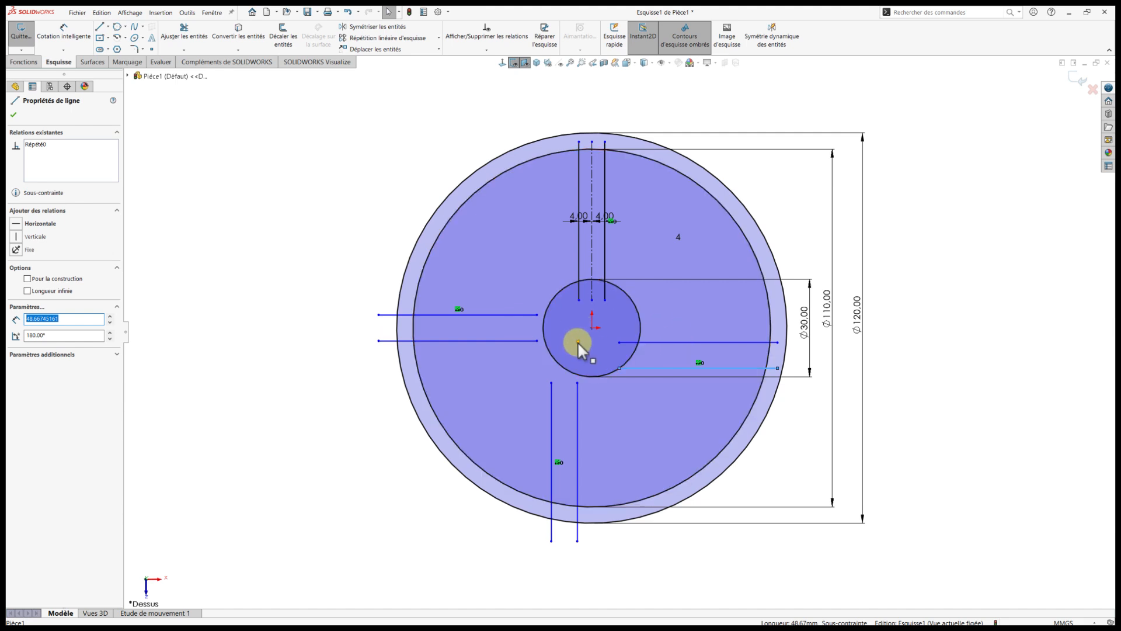
left_click_drag(579, 341, 594, 328)
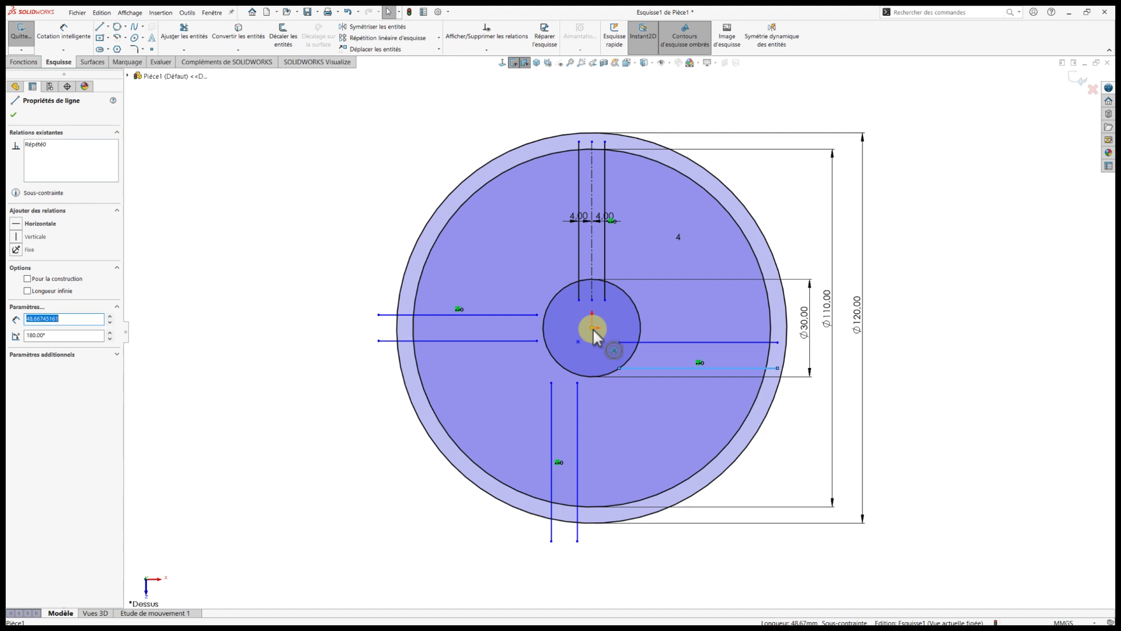
left_click_drag(593, 328, 579, 341)
left_click(579, 341)
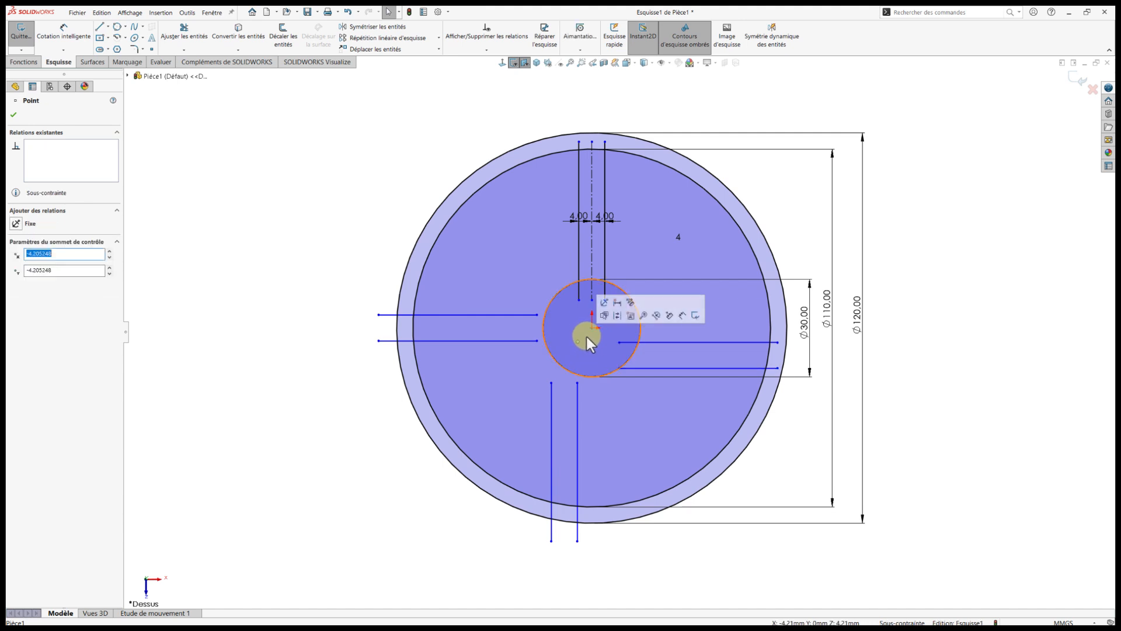
left_click(592, 330, "ctrl")
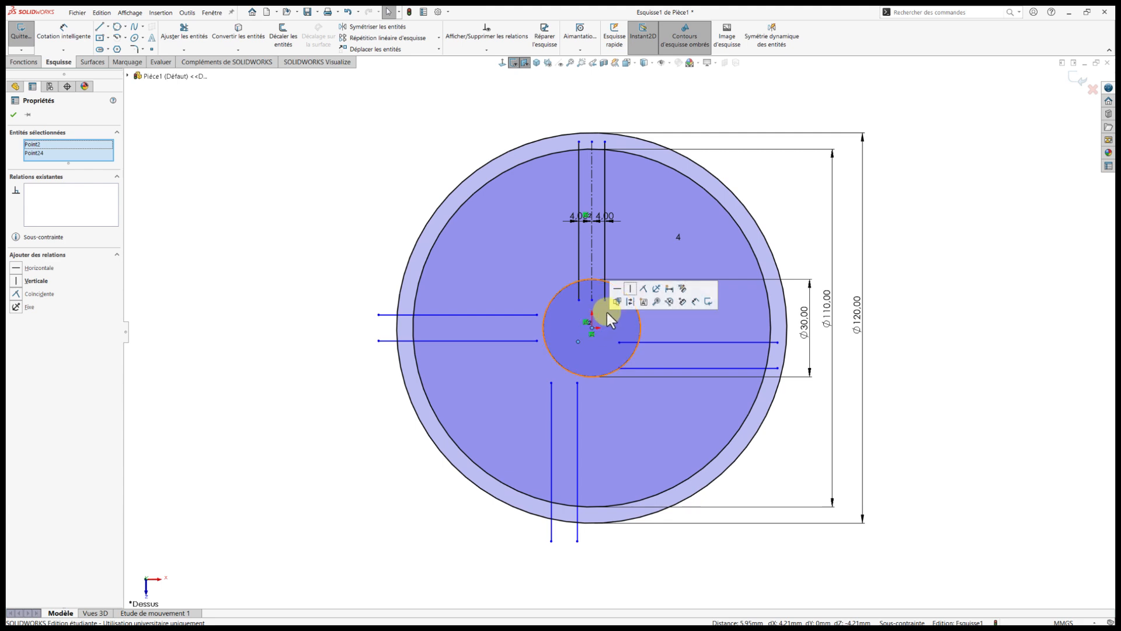
left_click(643, 288)
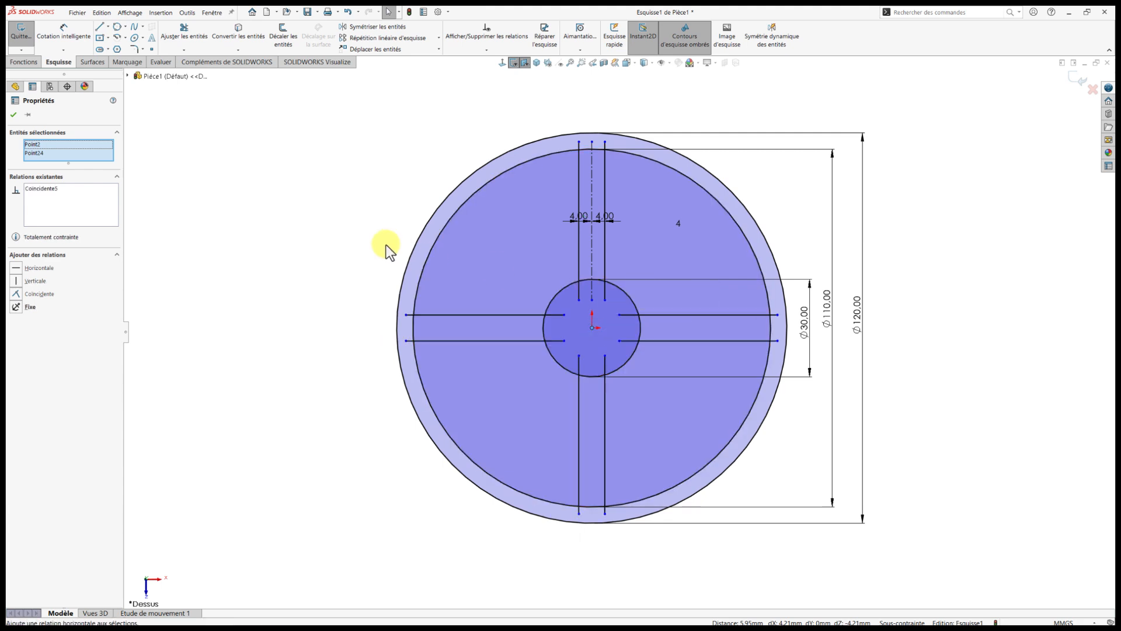
left_click(347, 236)
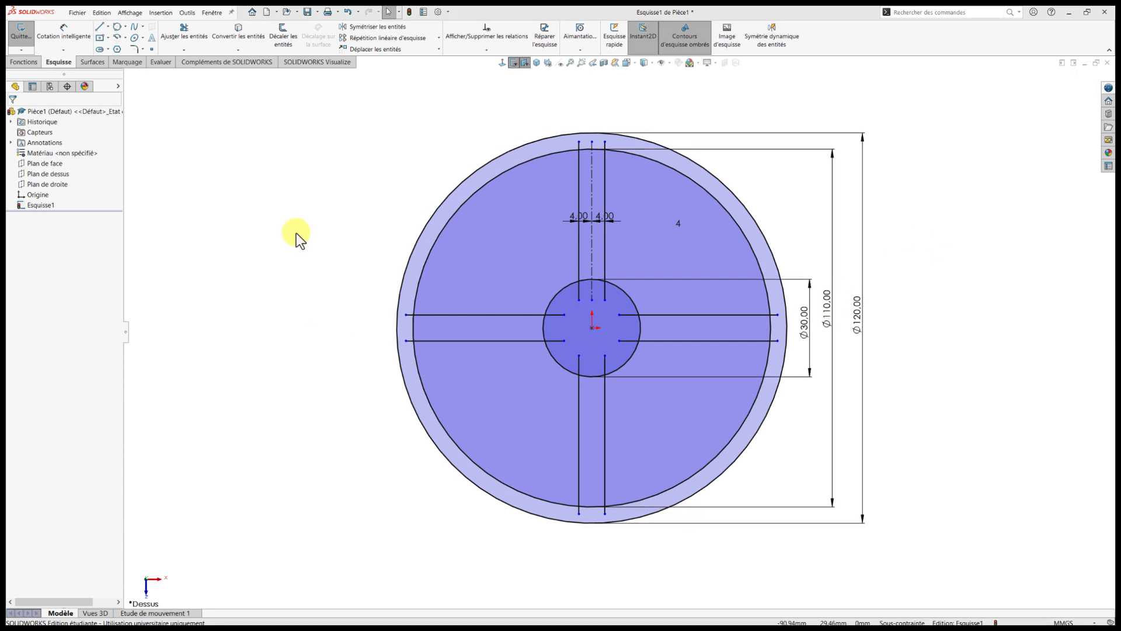
Trim the outer ends of all four spokes' lines and the 110 mm circle's arcs that cross the spokes.
right_click_drag(296, 232, 324, 203)
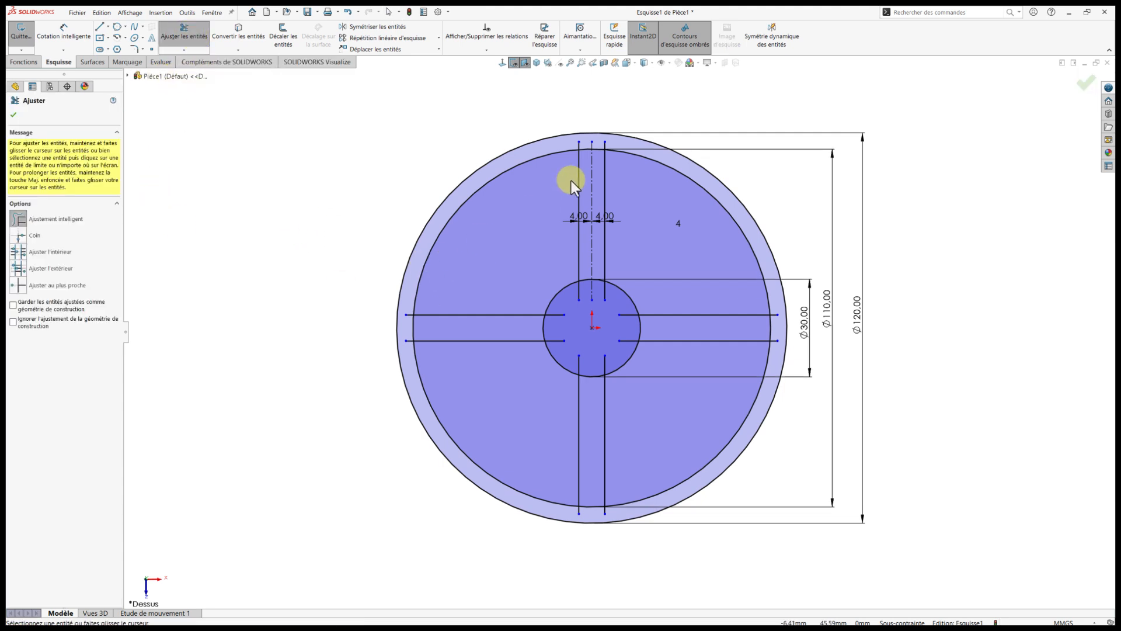
scroll(621, 186, "down", 2)
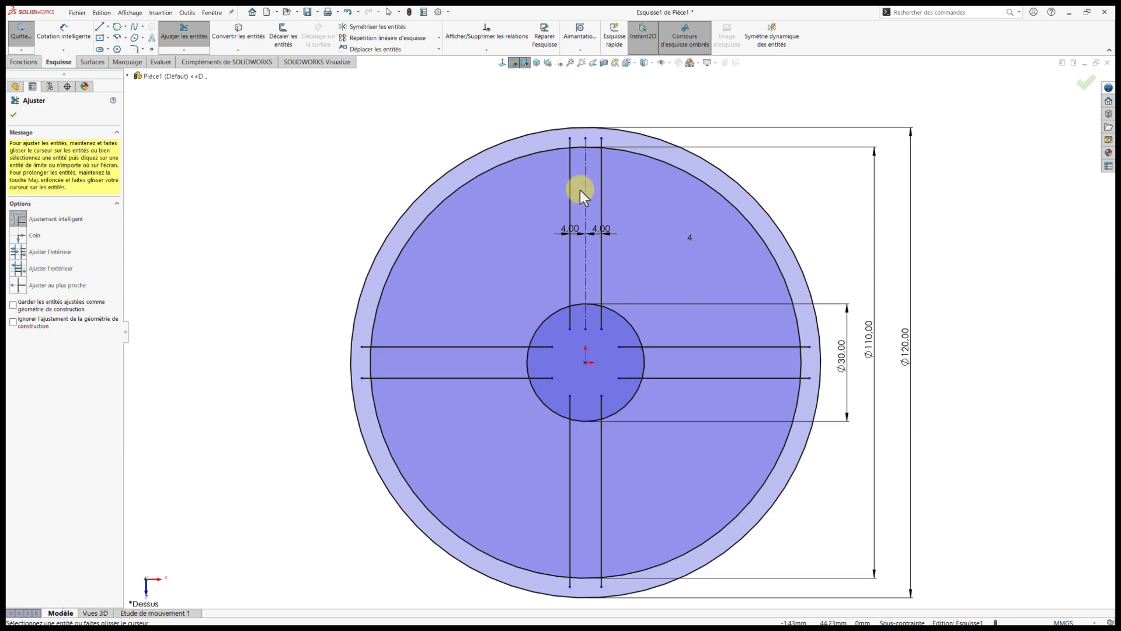
left_click_drag(556, 144, 603, 145)
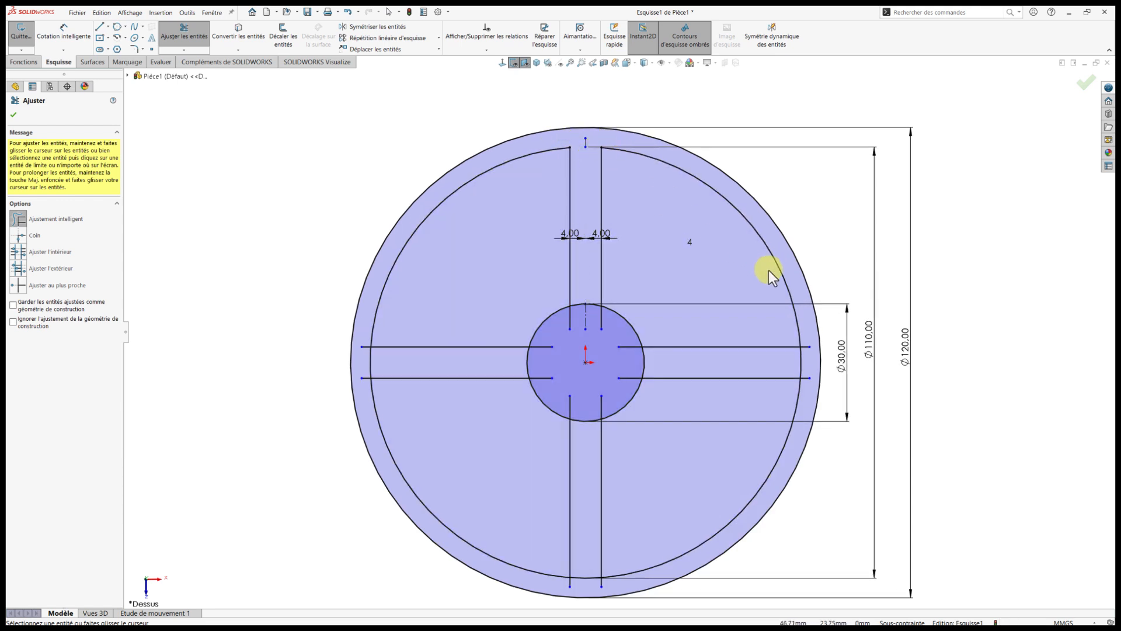
mouse_move(809, 332)
left_mouse_down()
mouse_move(796, 356)
mouse_move(805, 386)
left_mouse_up()
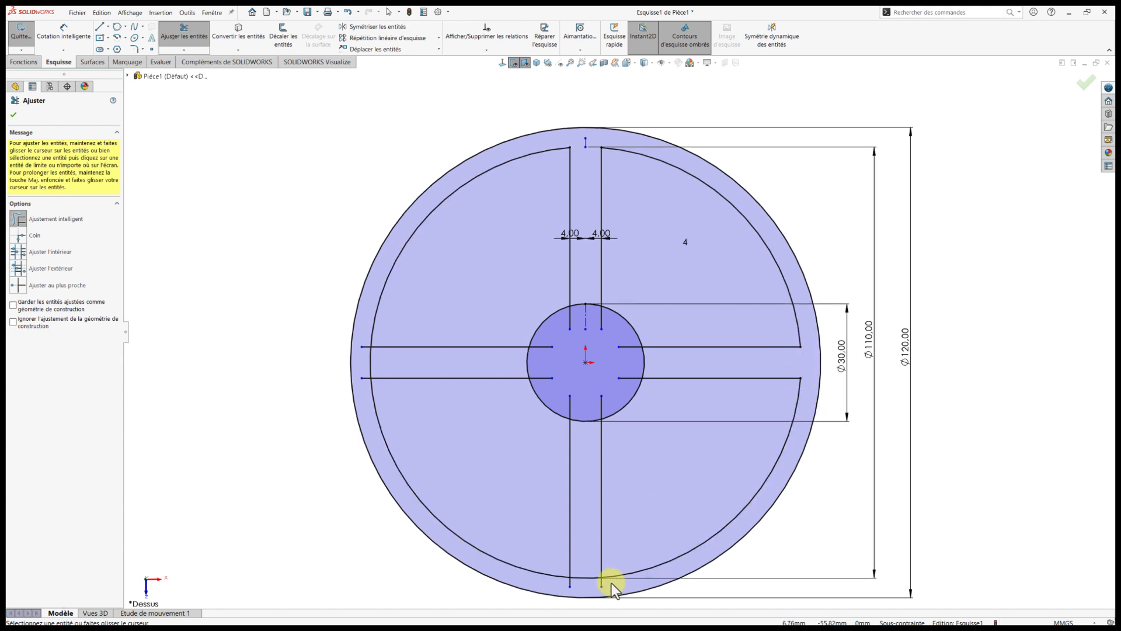
mouse_move(608, 584)
left_mouse_down()
mouse_move(581, 573)
mouse_move(564, 587)
left_mouse_up()
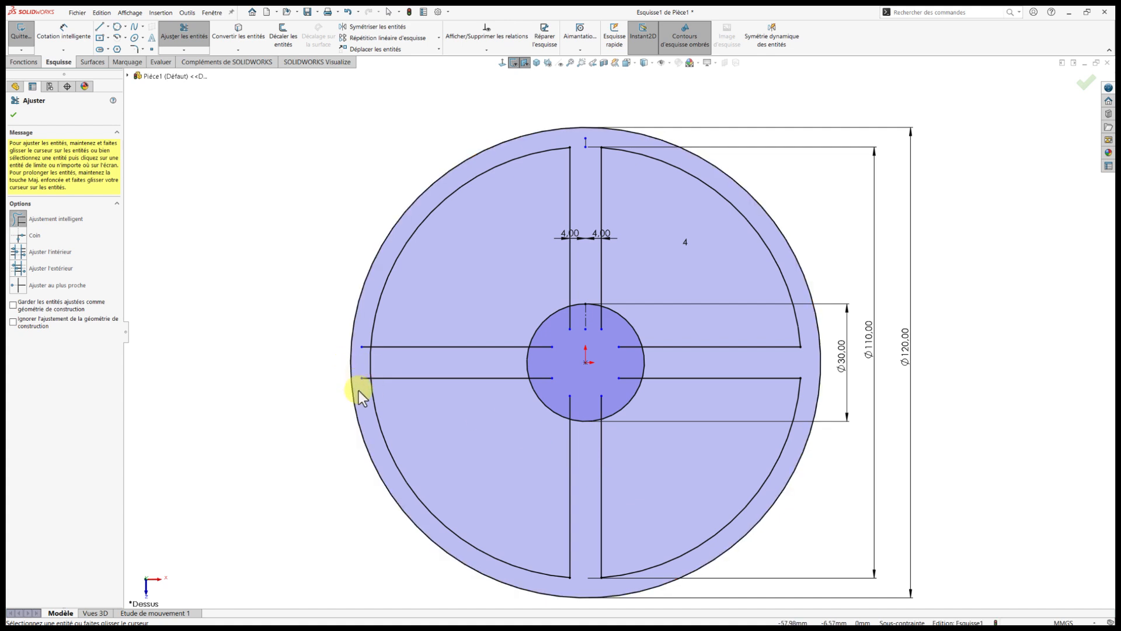
left_click_drag(362, 389, 366, 343)
Trim the spoke lines' inner ends and the 30 mm circle's arcs across the spokes, and finish trimming.
mouse_move(563, 324)
left_mouse_down()
mouse_move(580, 293)
mouse_move(646, 363)
mouse_move(618, 402)
mouse_move(595, 406)
mouse_move(584, 428)
mouse_move(527, 352)
mouse_move(544, 346)
left_mouse_up()
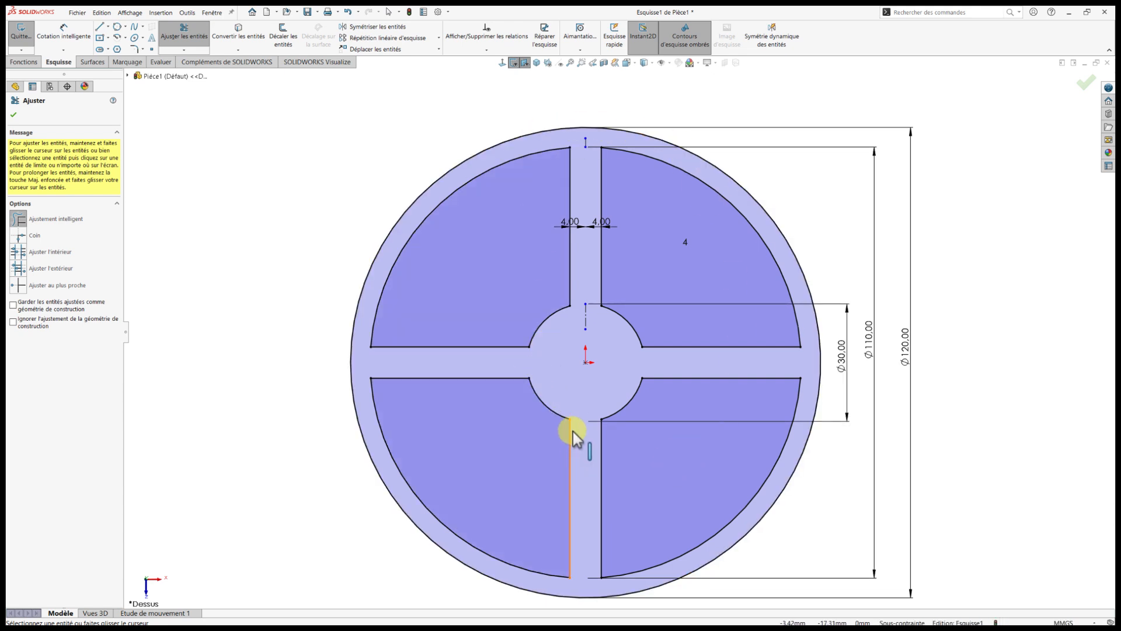
scroll(591, 427, "up", 2)
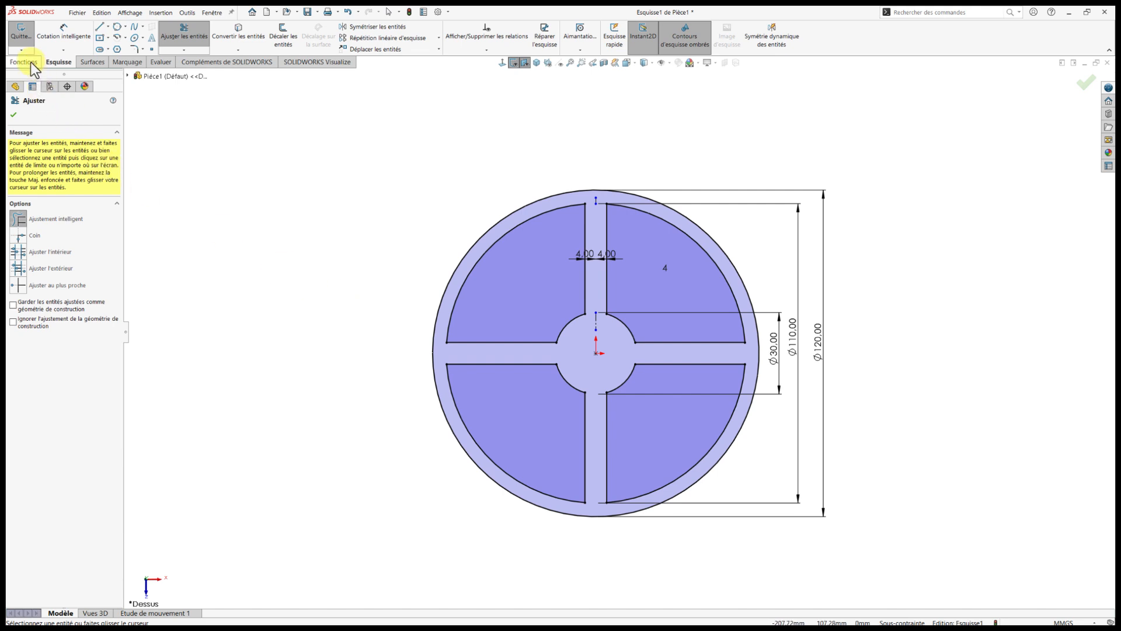
left_click(13, 115)
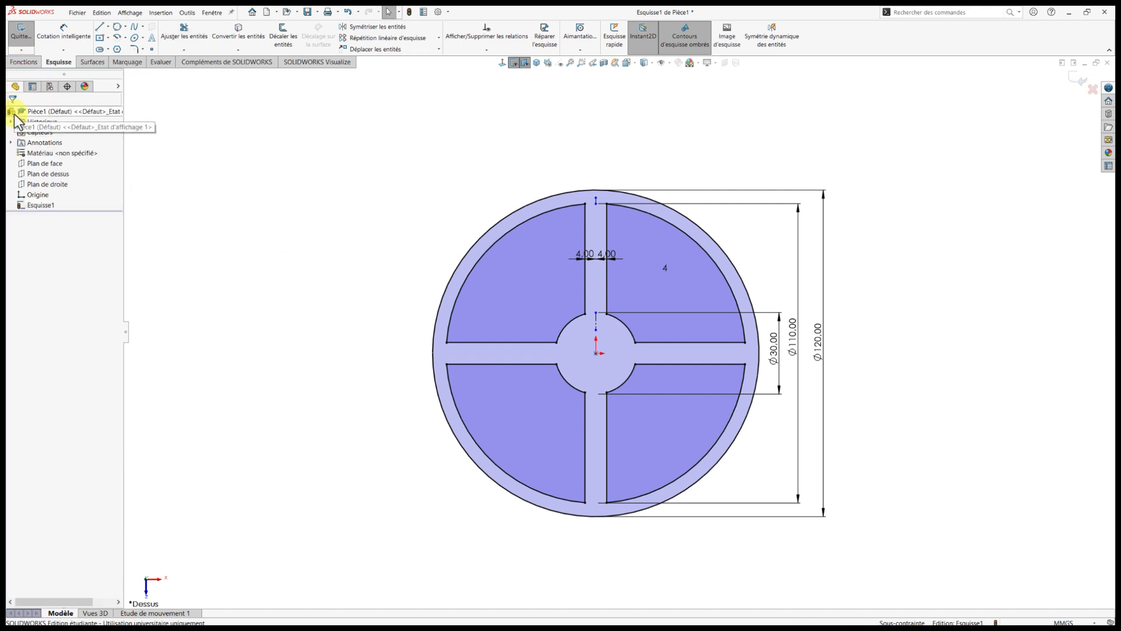
Extrude the spoked ring sketch 3 mm as a blind boss from the sketch plane.
left_click(24, 62)
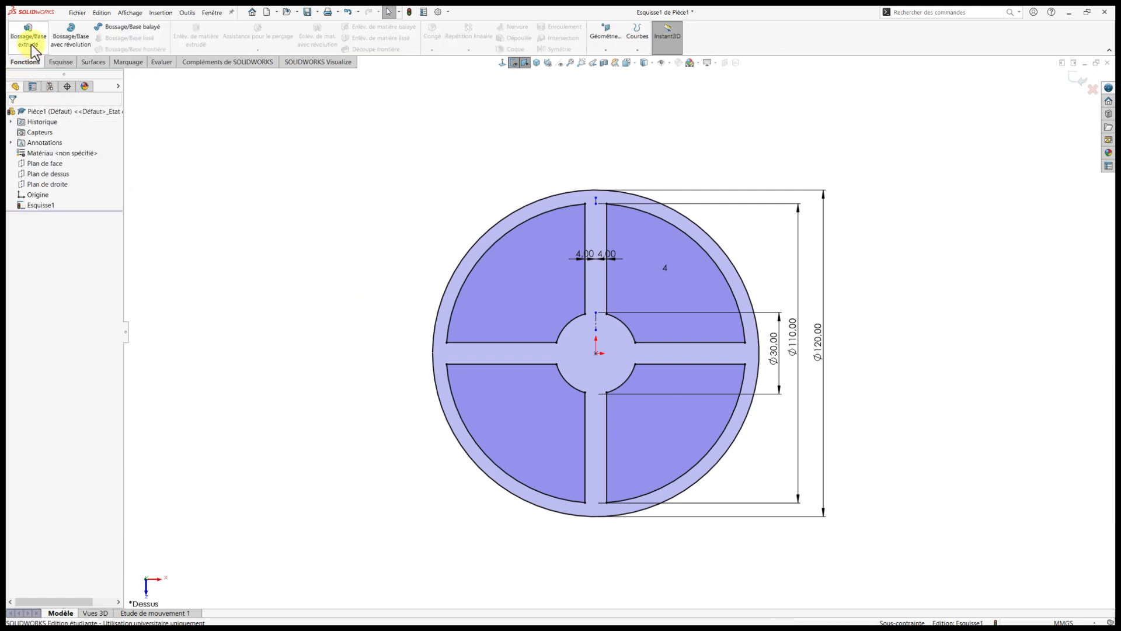
left_click(30, 45)
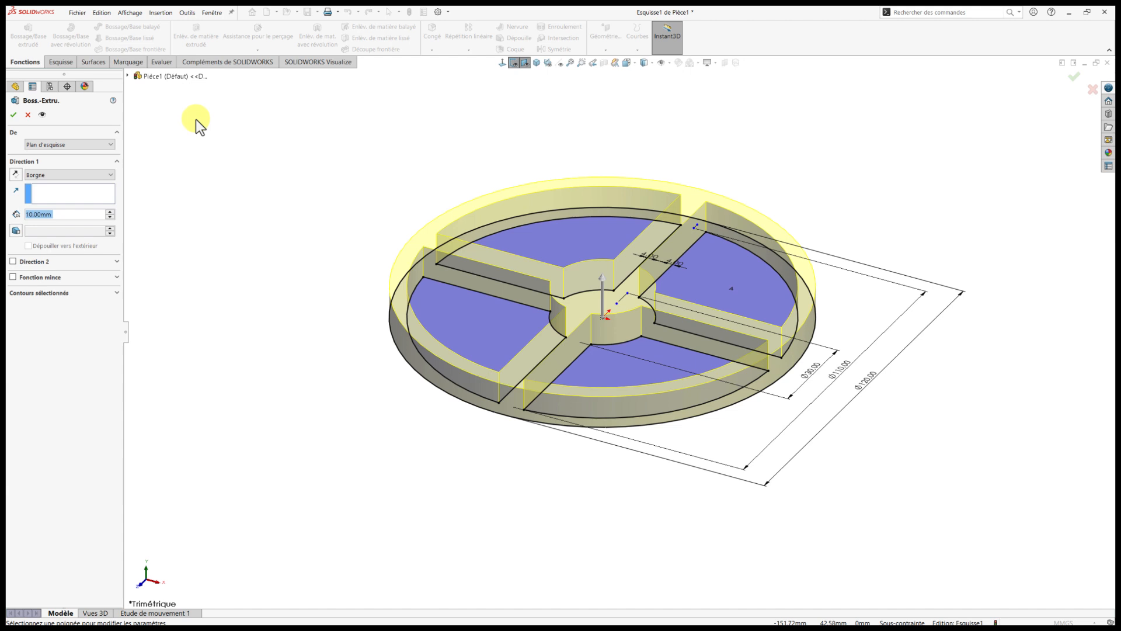
type("3")
key("Return")
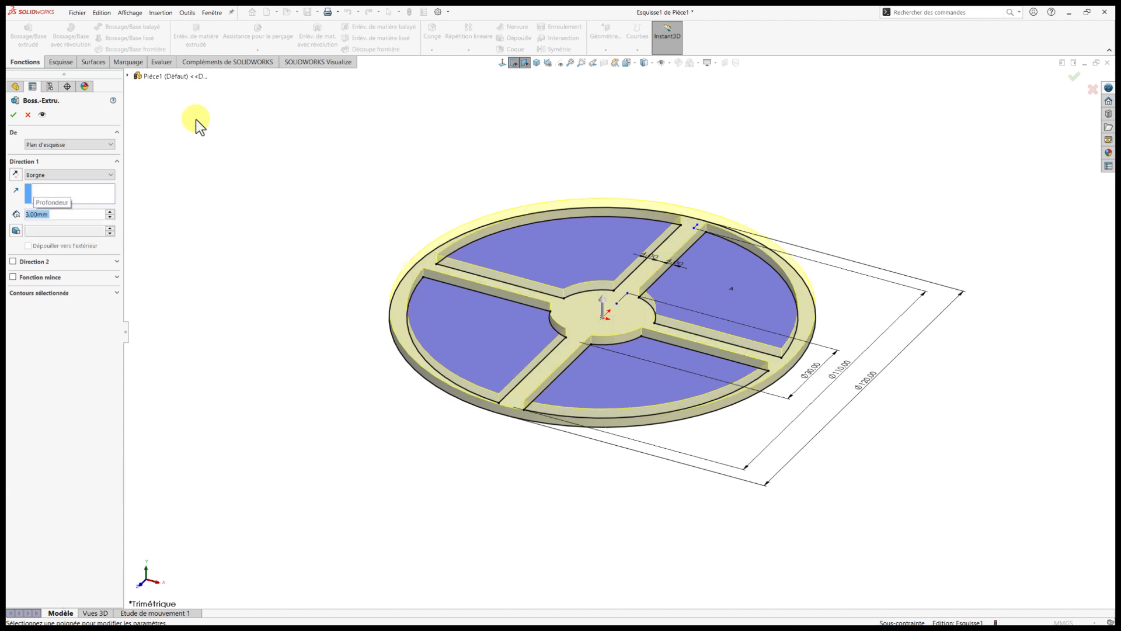
left_click(14, 115)
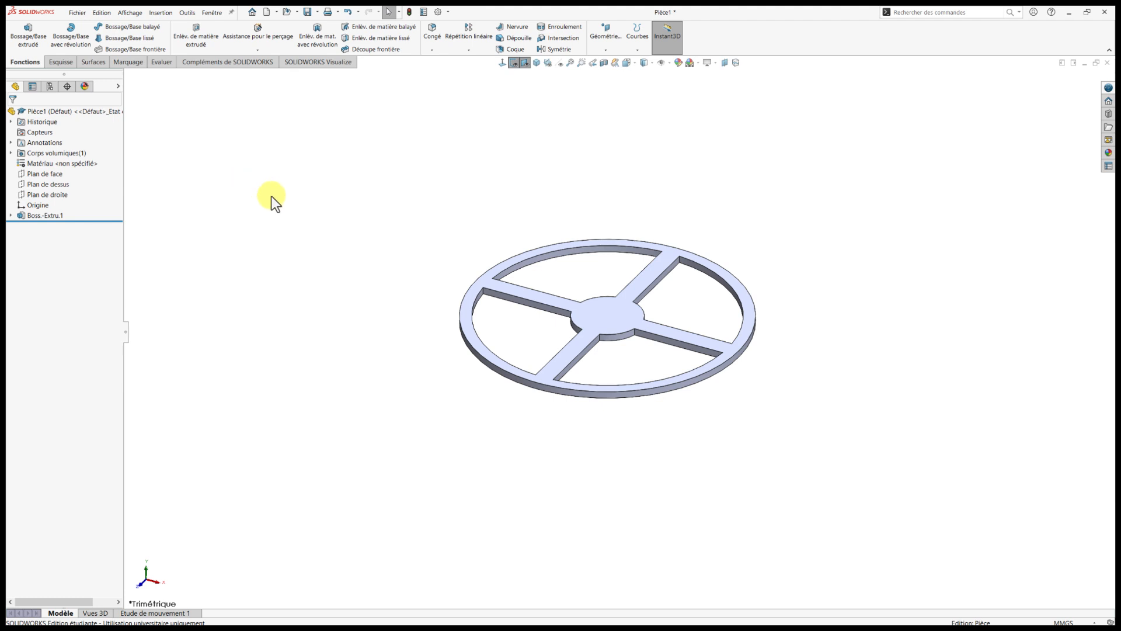
Fillet all sixteen vertical edges where the spokes meet the outer ring and the hub with a 6 mm radius.
scroll(580, 326, "down", 3)
scroll(667, 364, "up", 3)
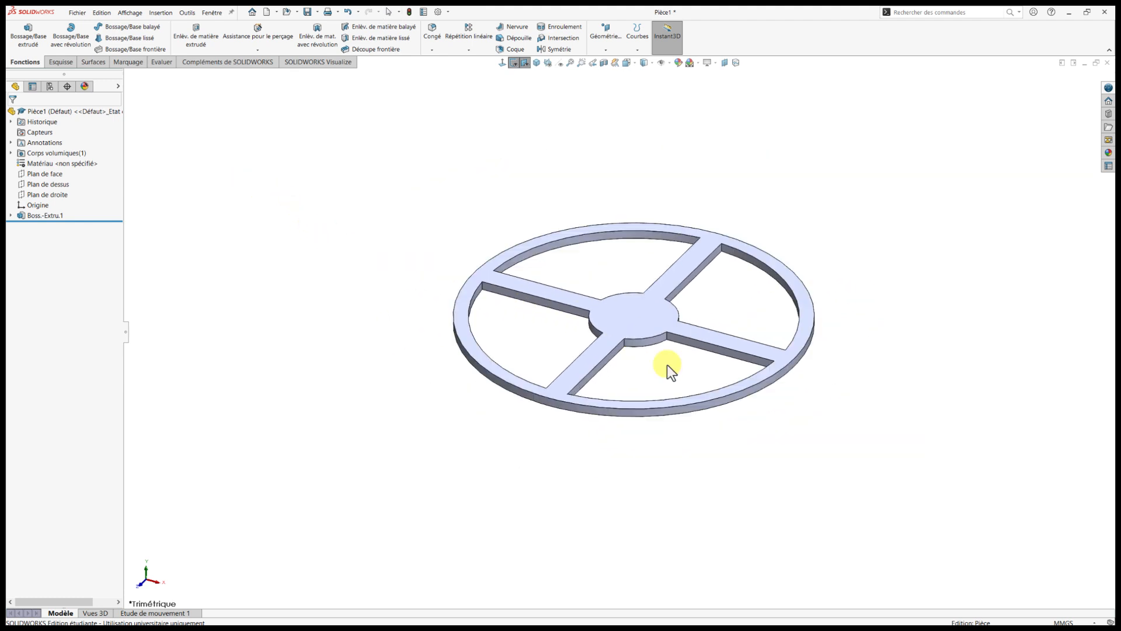
middle_click_drag(667, 365, 735, 332)
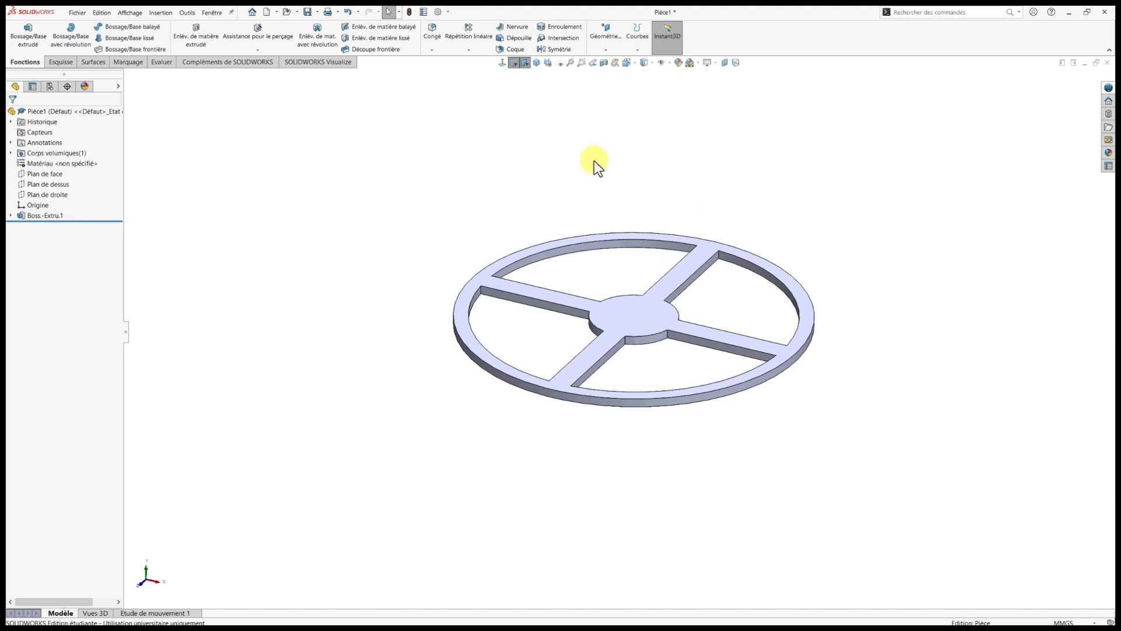
left_click(430, 41)
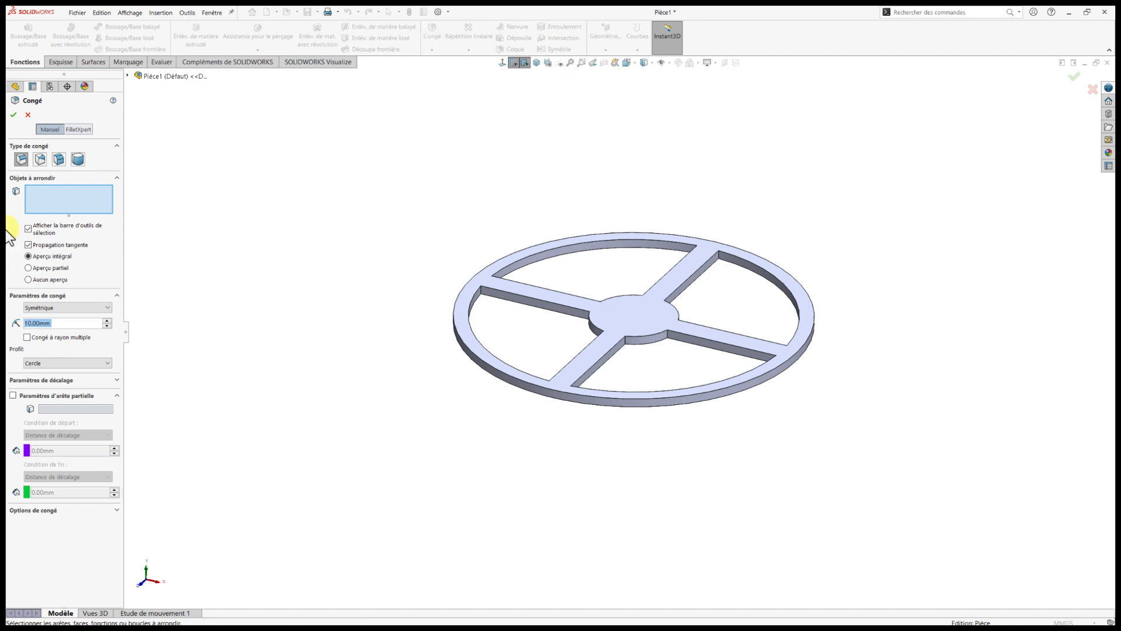
type("6")
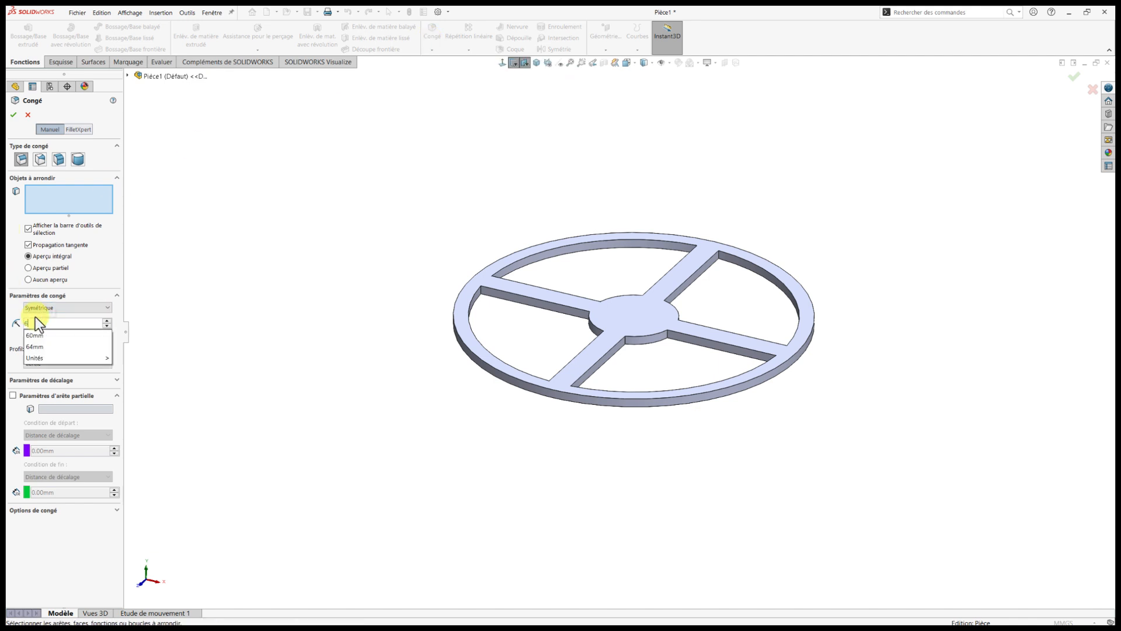
key("Return")
scroll(474, 304, "down", 5)
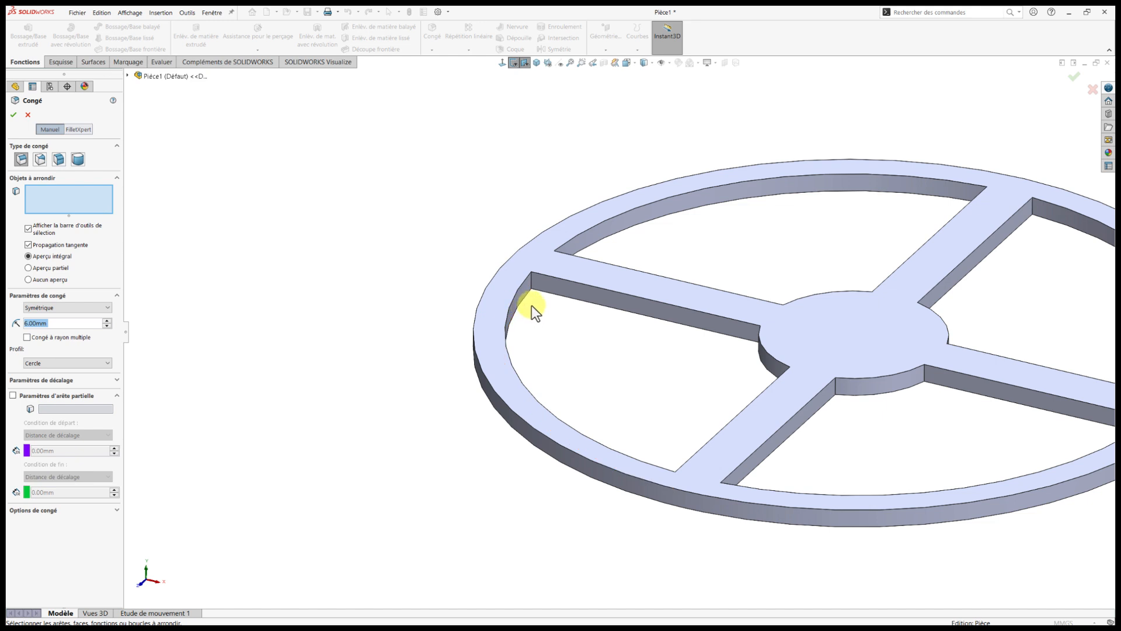
scroll(652, 338, "up", 4)
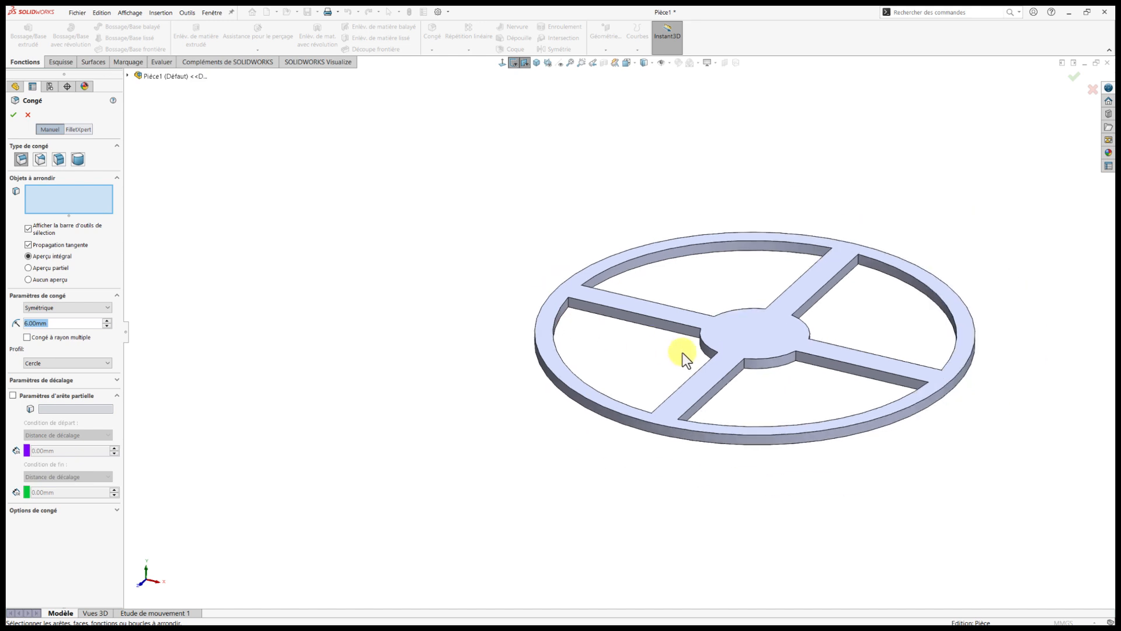
scroll(817, 377, "down", 1)
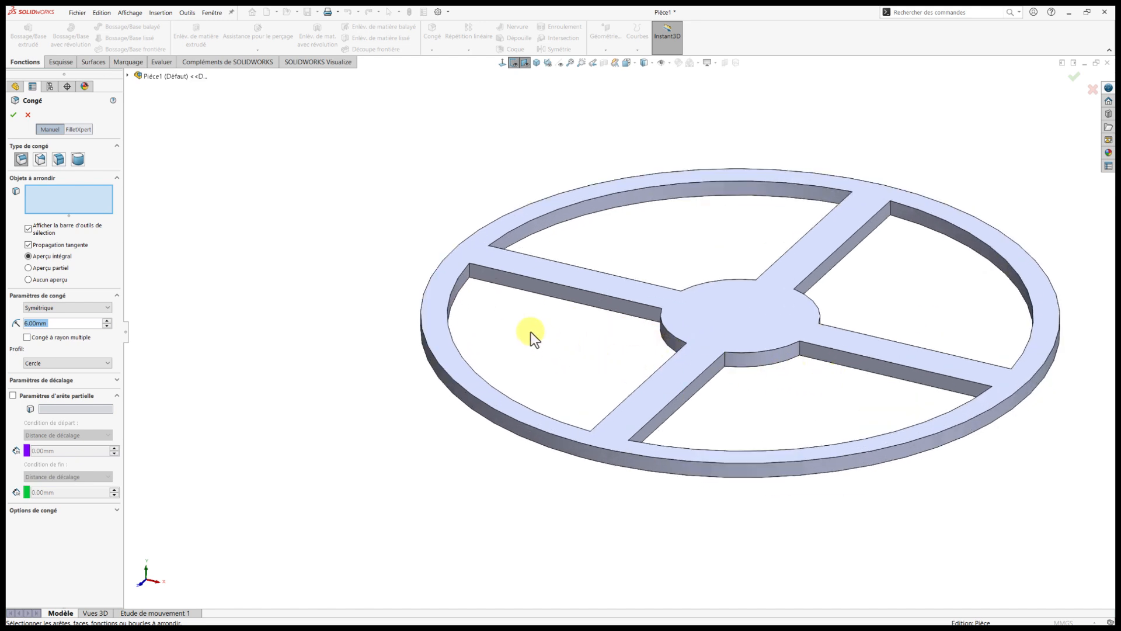
left_click(472, 273)
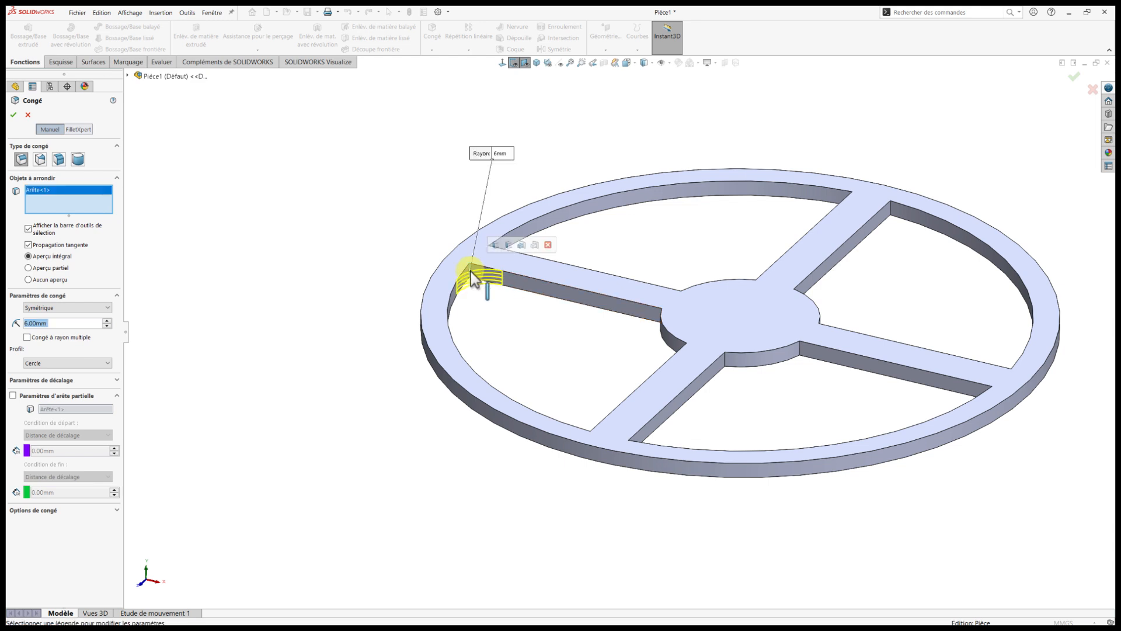
left_click(509, 246)
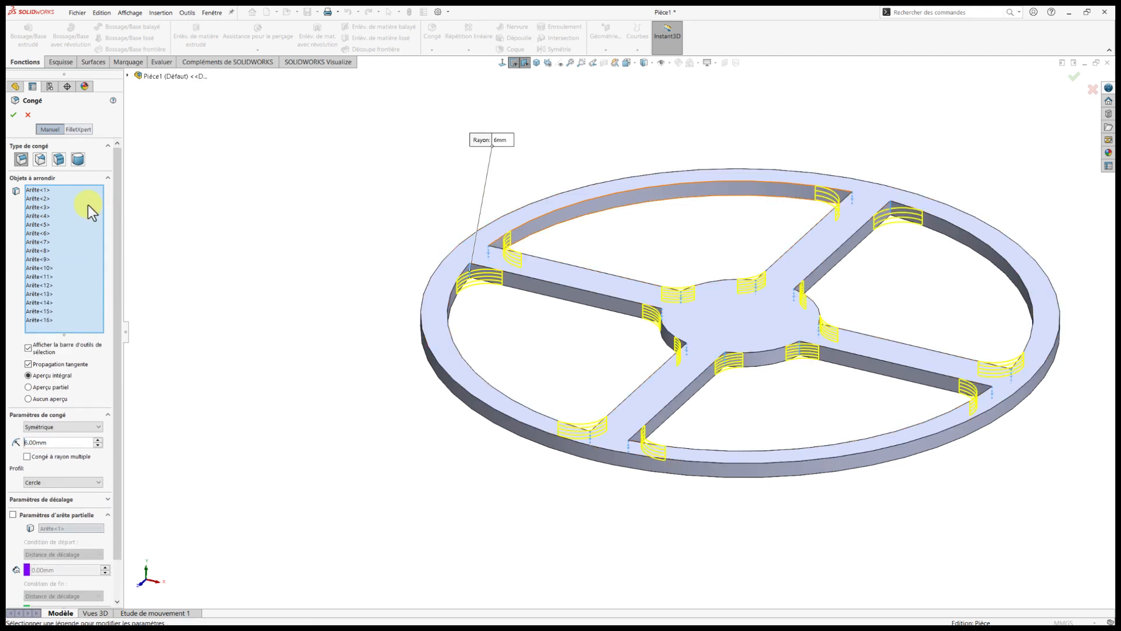
left_click(13, 115)
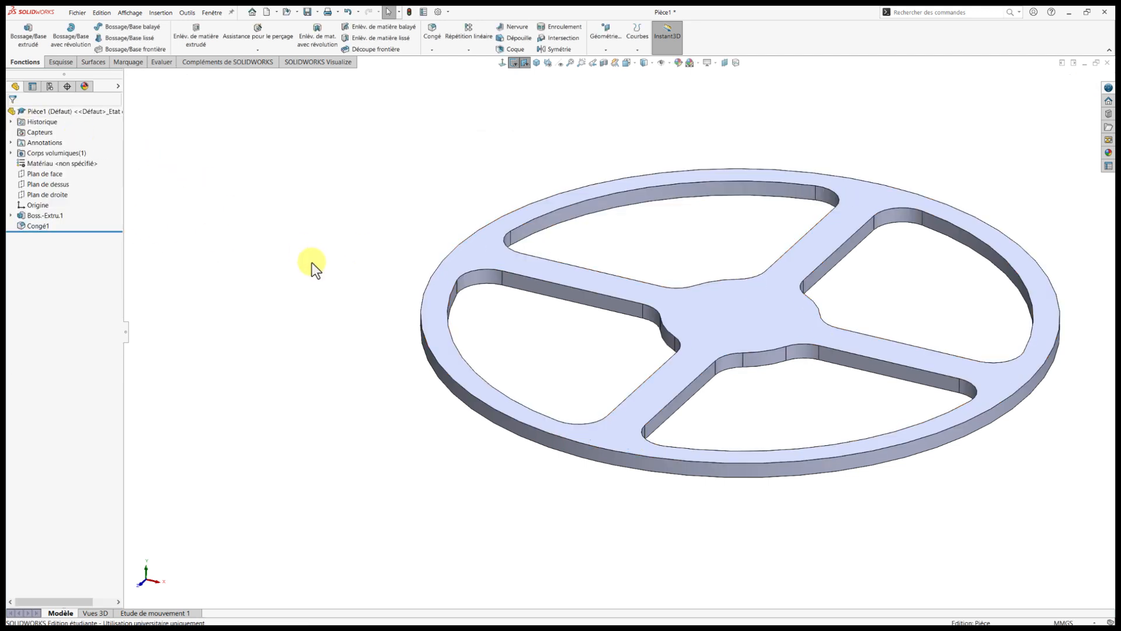
scroll(312, 262, "up", 5)
scroll(499, 339, "down", 1)
scroll(710, 404, "up", 3)
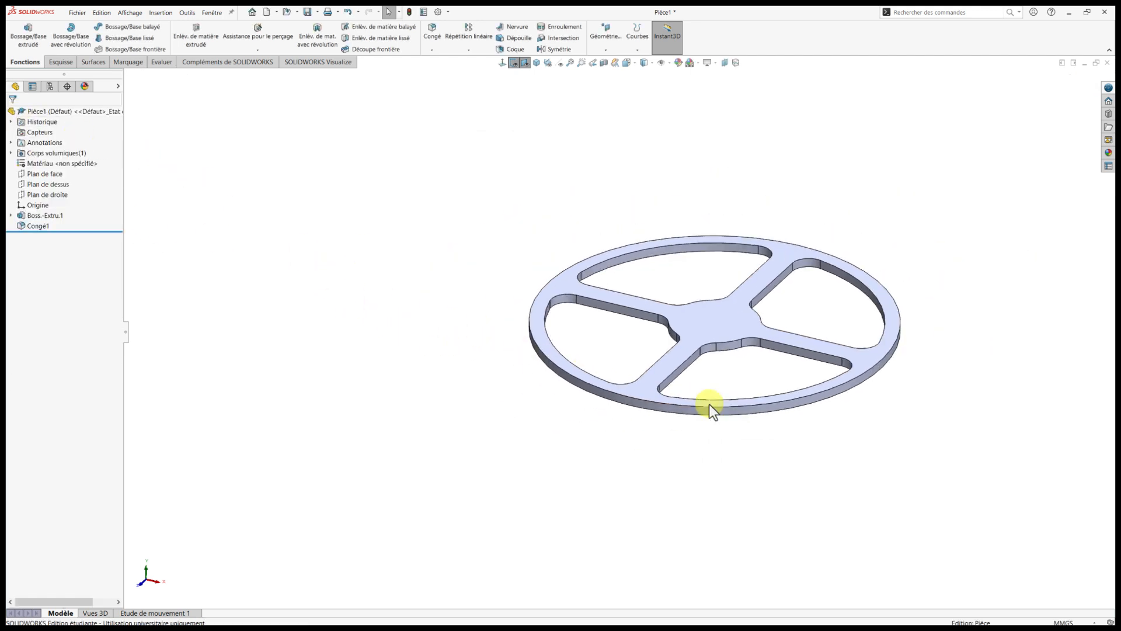
middle_click_drag(747, 411, 735, 381)
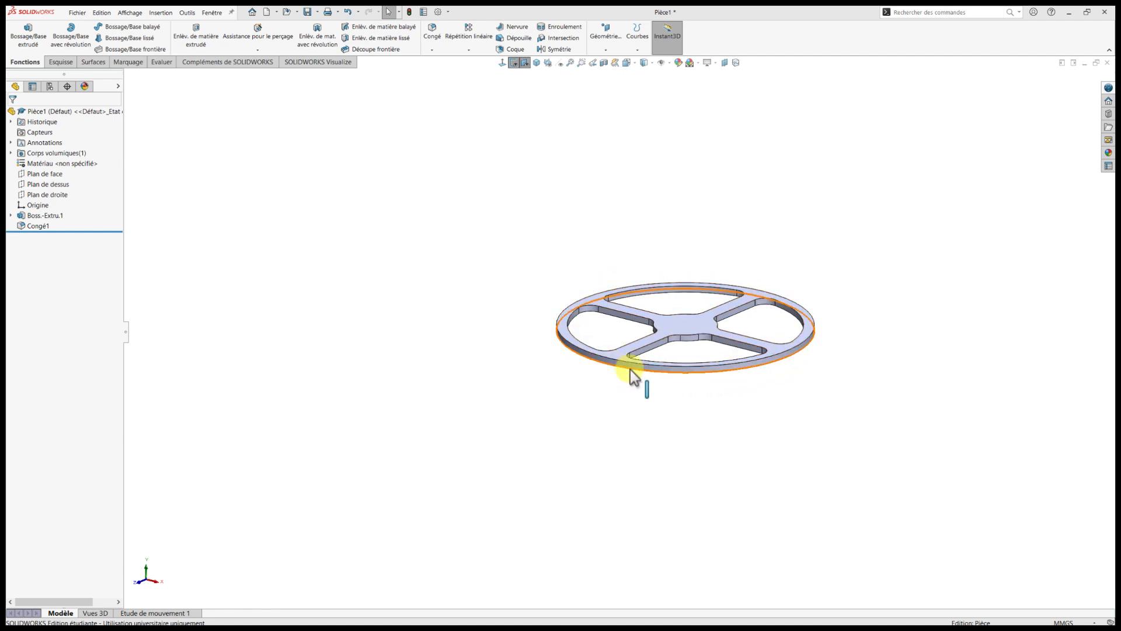
scroll(832, 312, "up", 1)
scroll(832, 341, "down", 2)
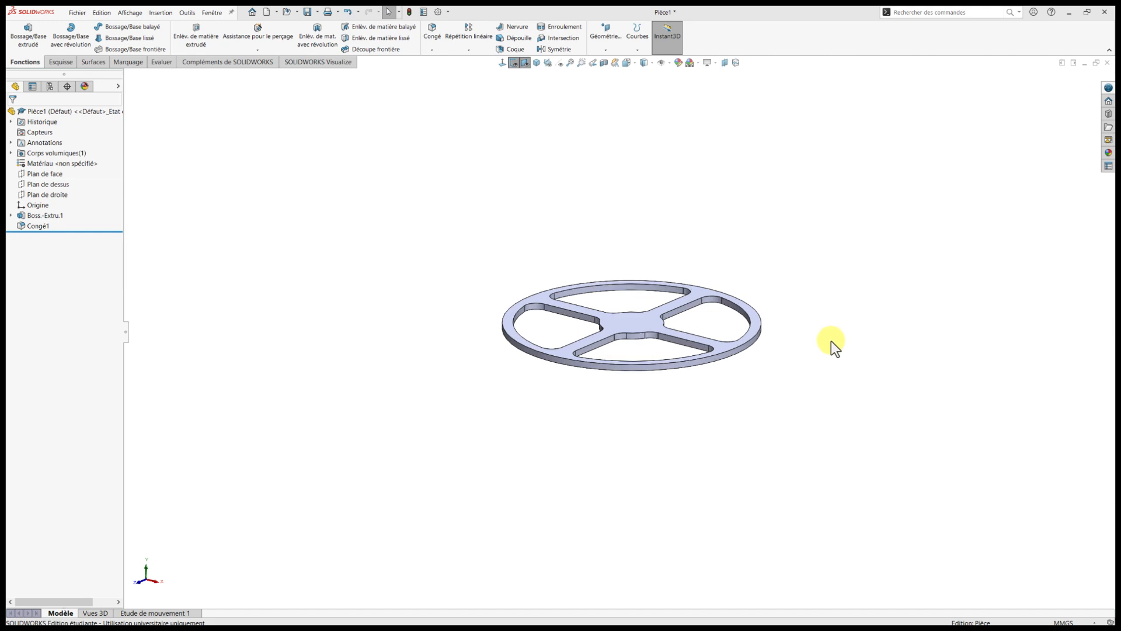
scroll(563, 399, "up", 1)
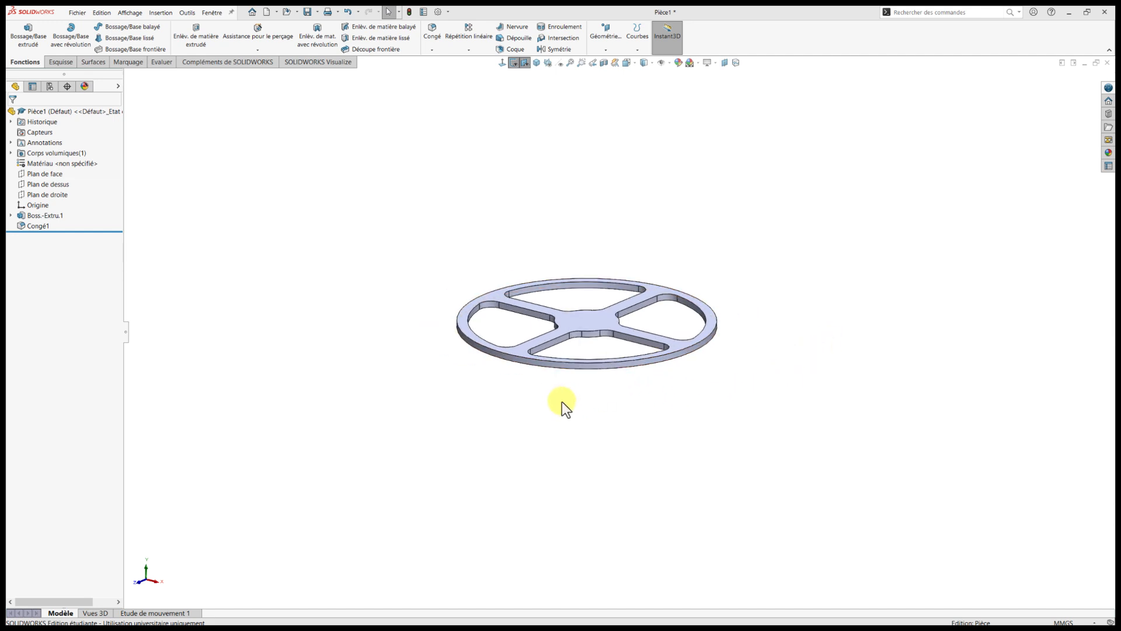
scroll(524, 401, "down", 1)
scroll(524, 400, "up", 1)
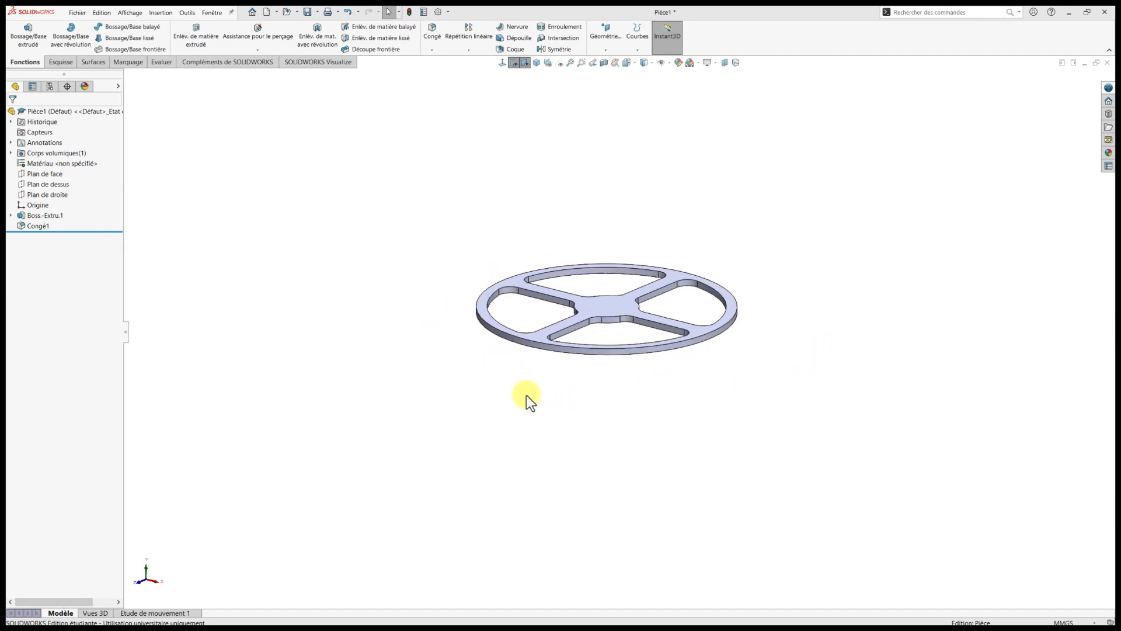
Start a sketch on the spoked ring's top face and convert its outer circular edge into a sketch circle.
left_click(622, 306)
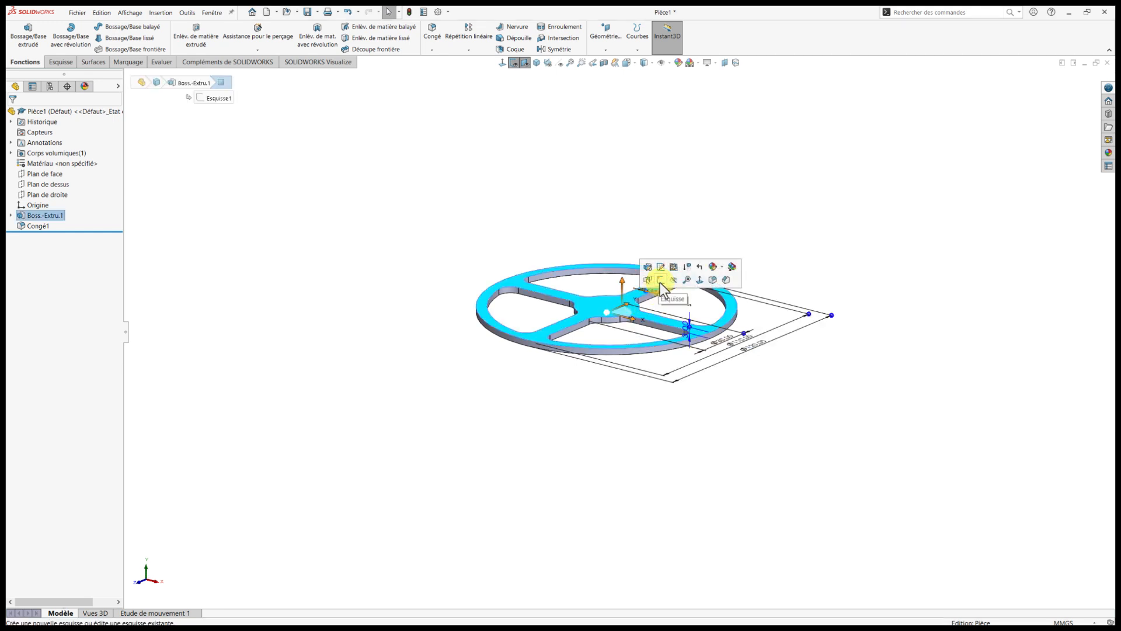
left_click(660, 280)
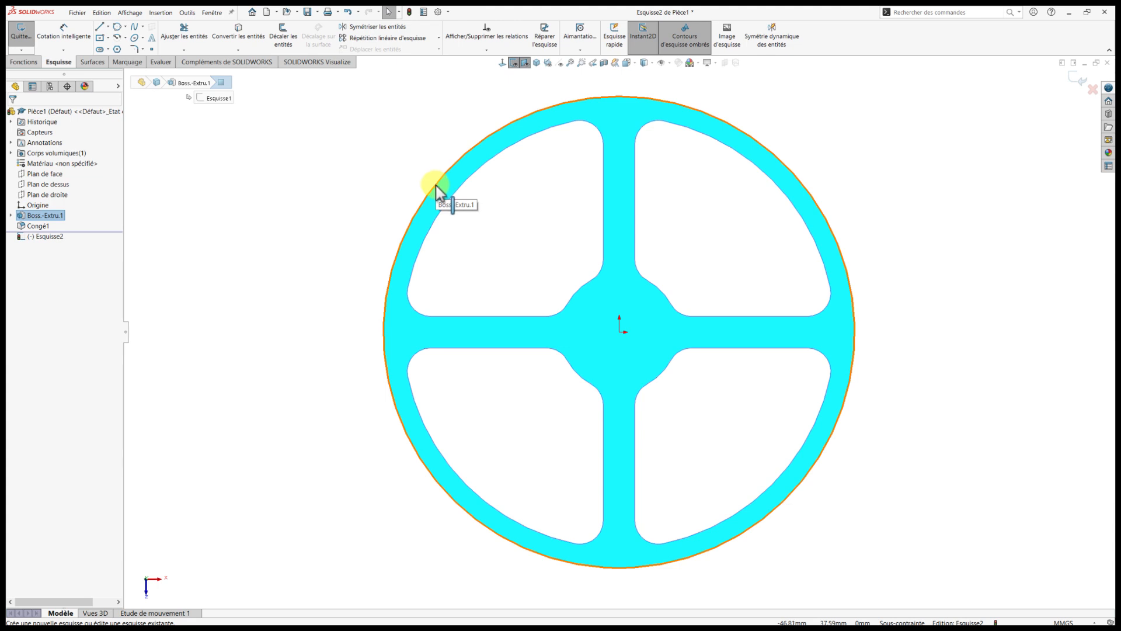
left_click(435, 184)
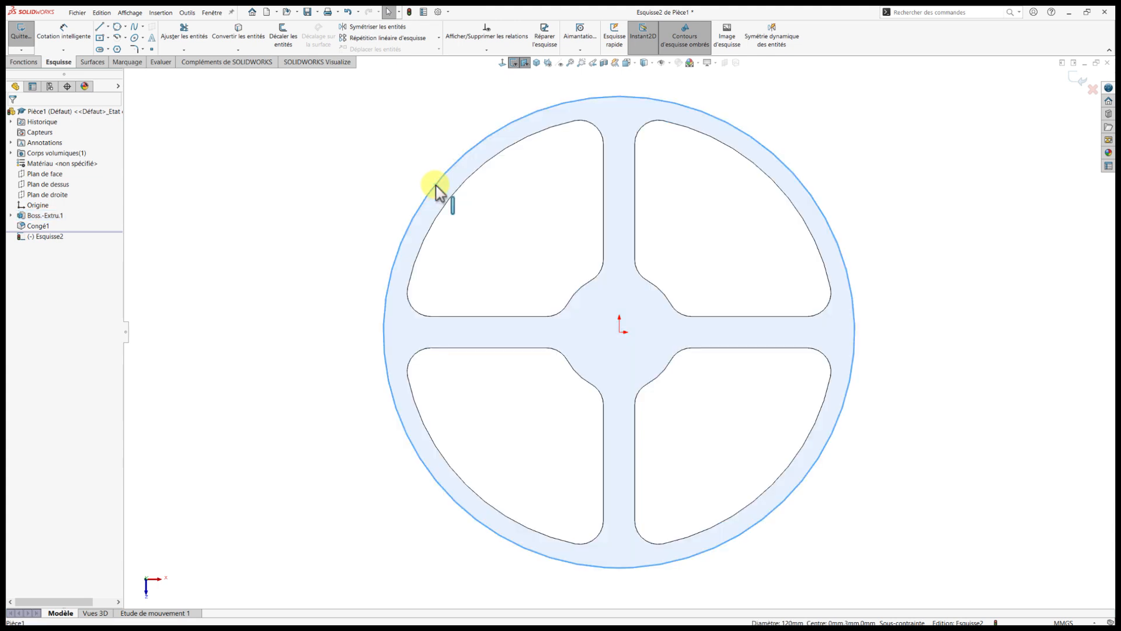
left_click(242, 42)
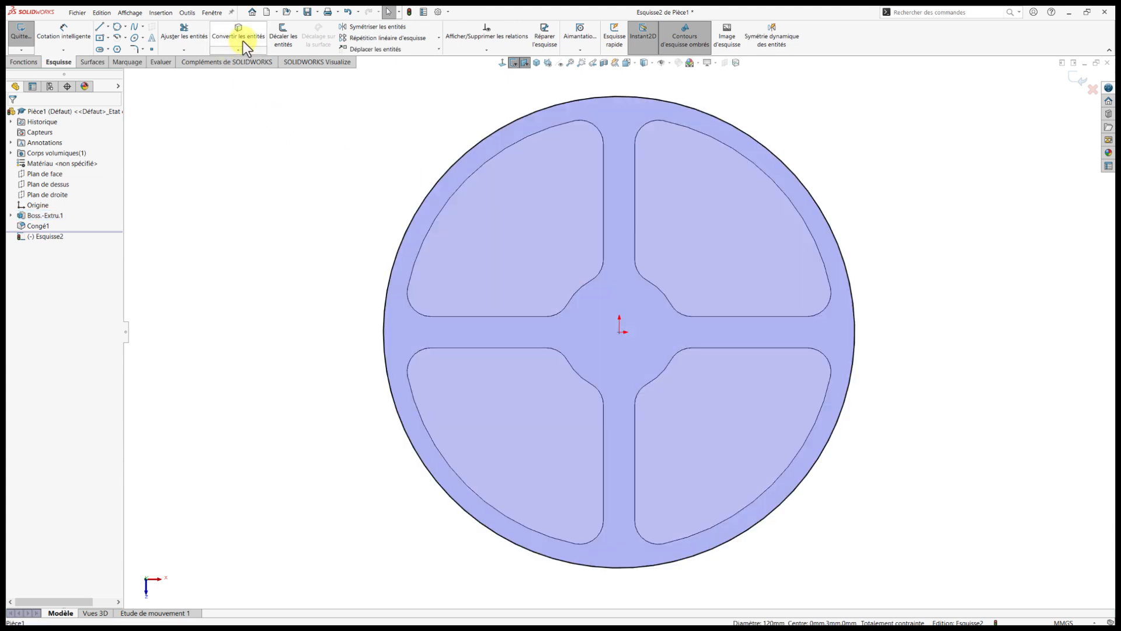
Offset the converted circle 0.50 mm inward in one direction only.
left_click(474, 146)
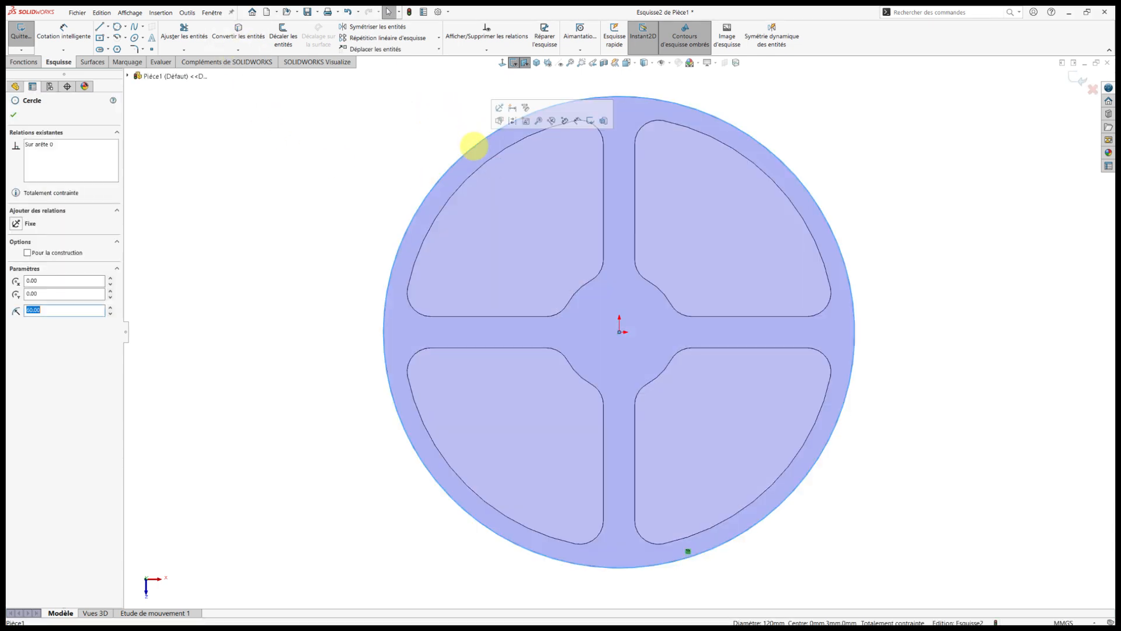
left_click(287, 40)
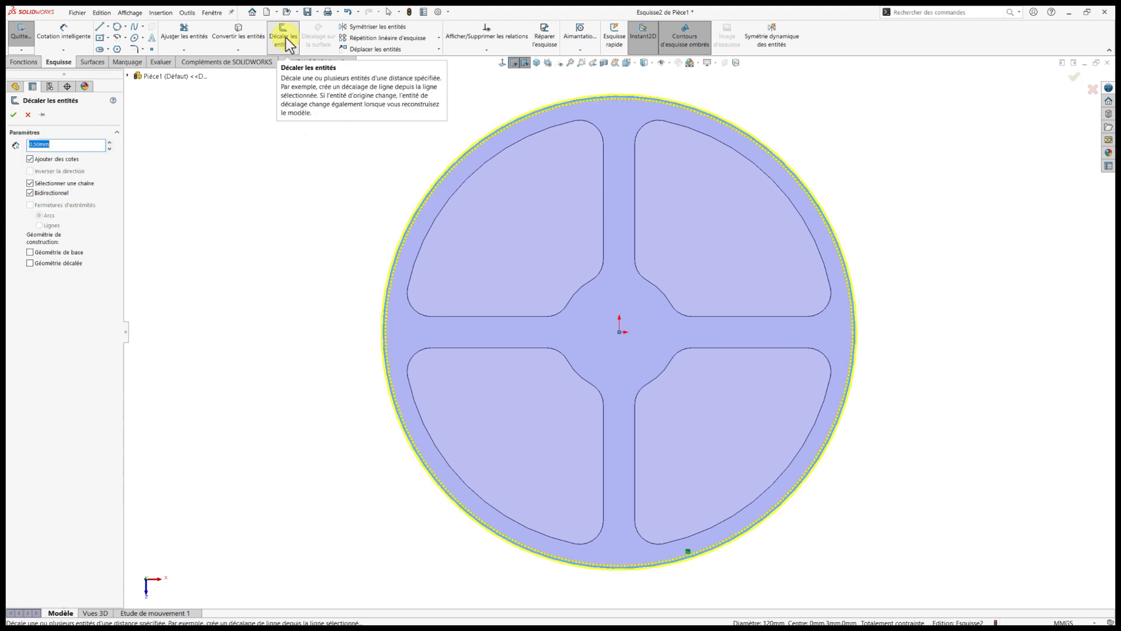
left_click(30, 193)
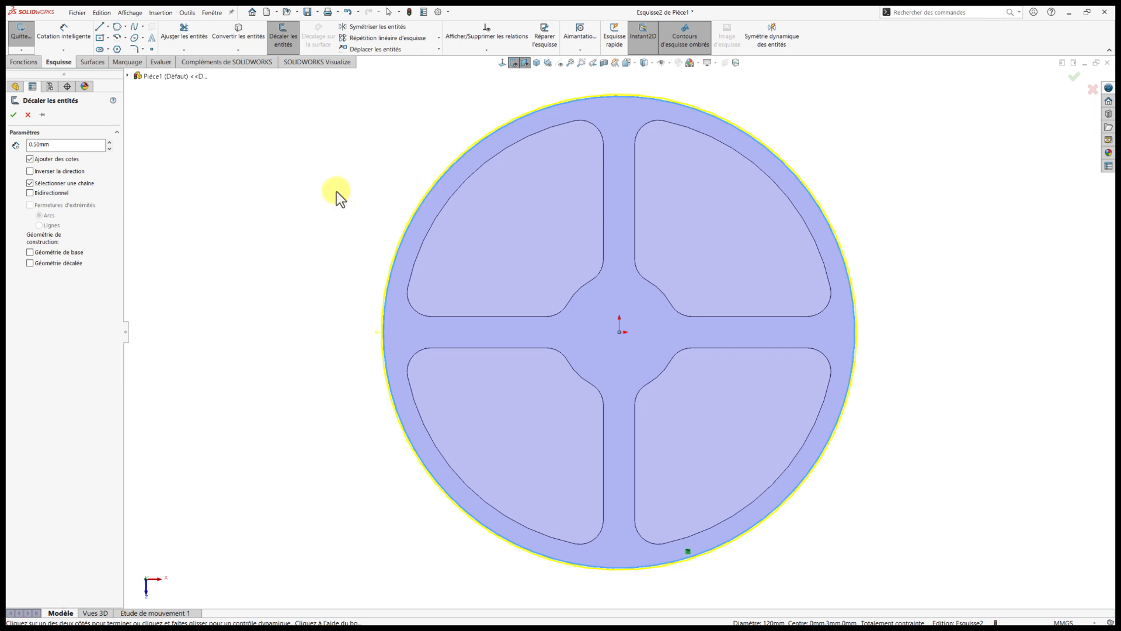
left_click(30, 171)
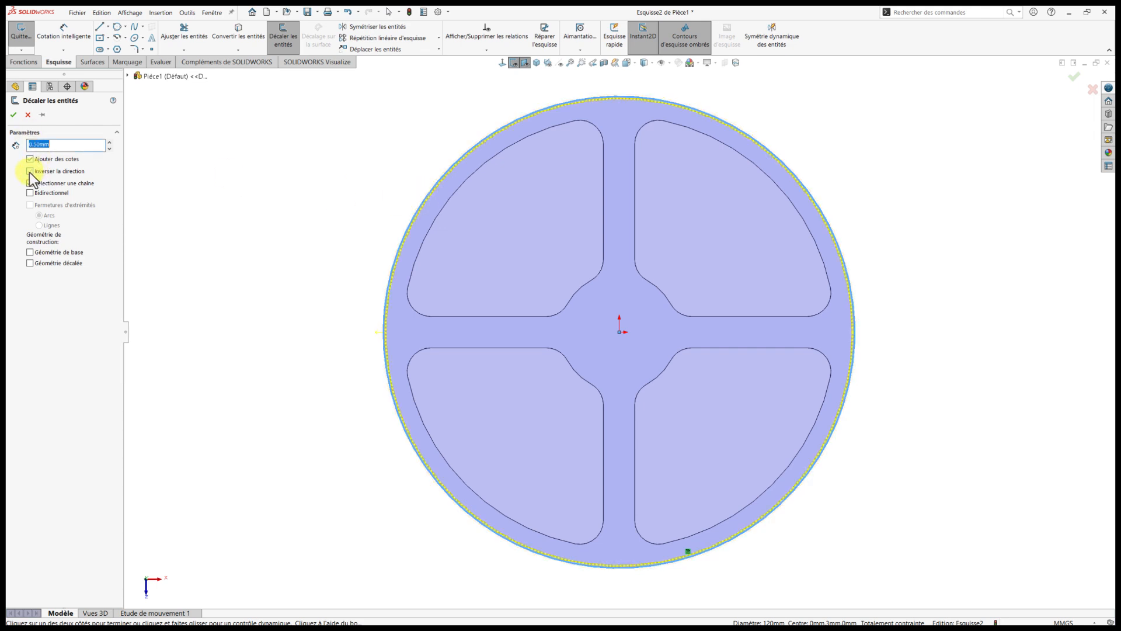
left_click(14, 117)
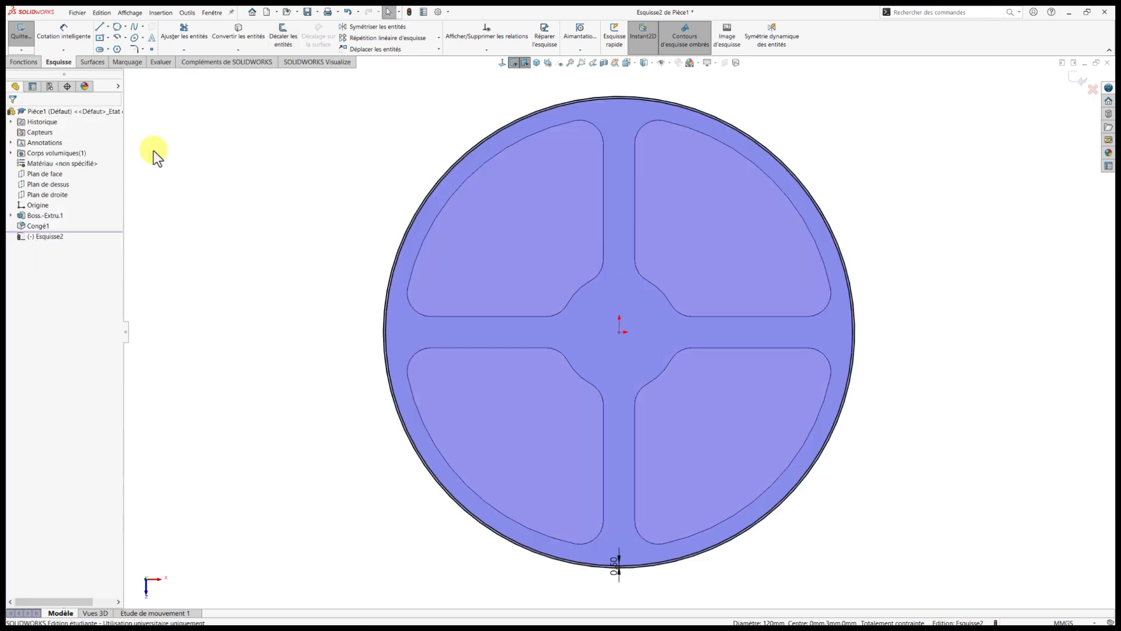
Draw a circle of about 55.65 mm radius centred on the origin, inside the offset circle.
scroll(473, 241, "down", 2)
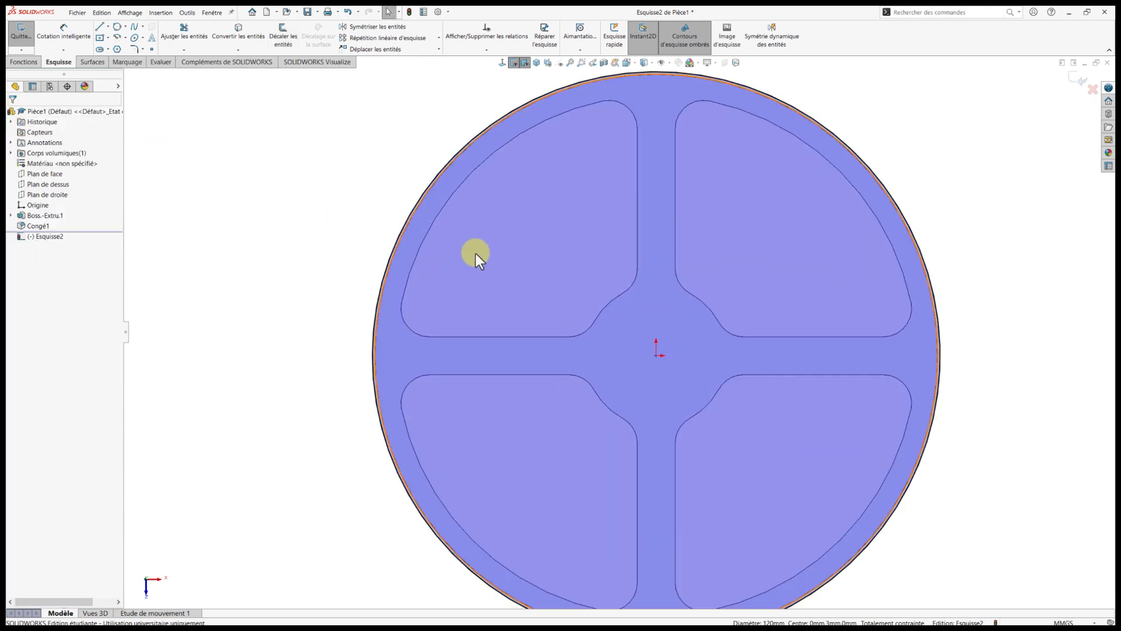
right_click_drag(285, 202, 309, 202)
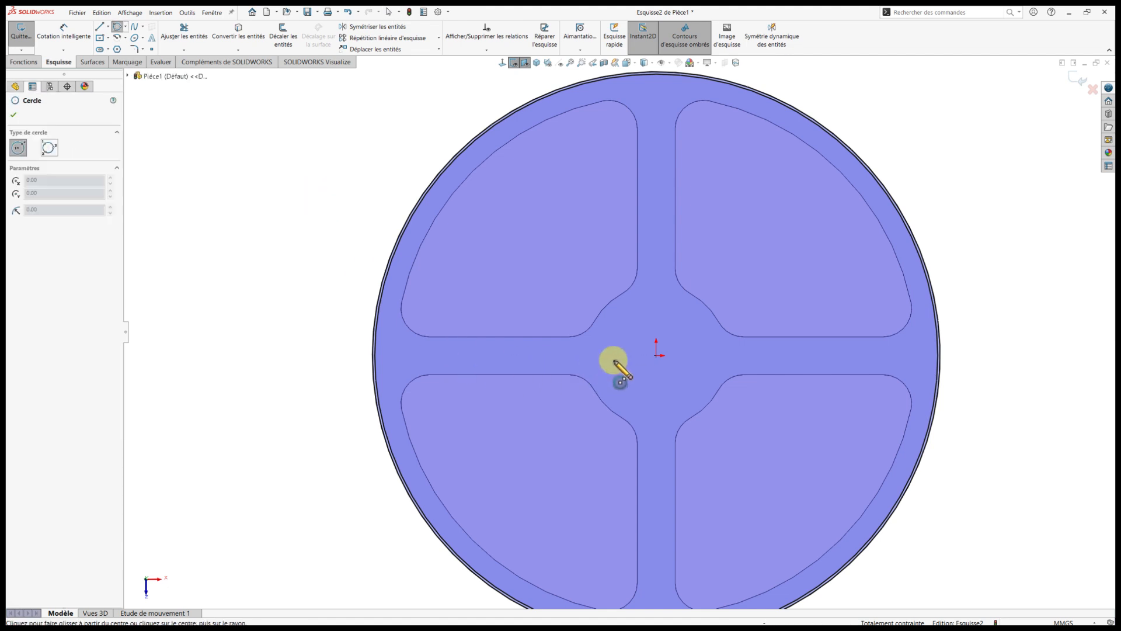
left_click(655, 356)
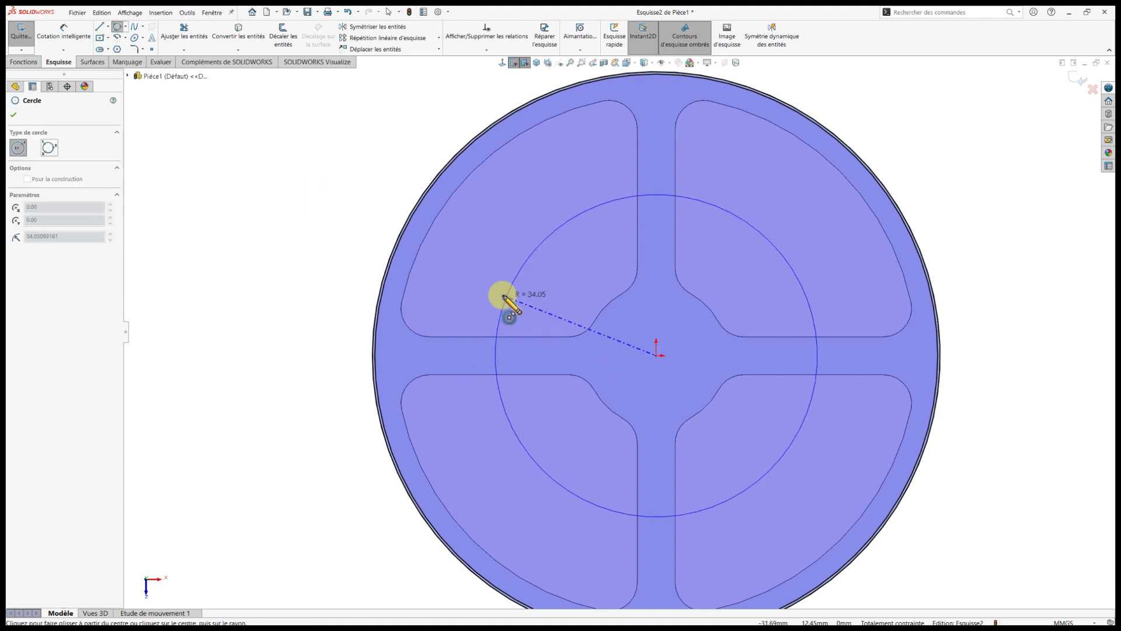
left_click(411, 267)
key("Escape")
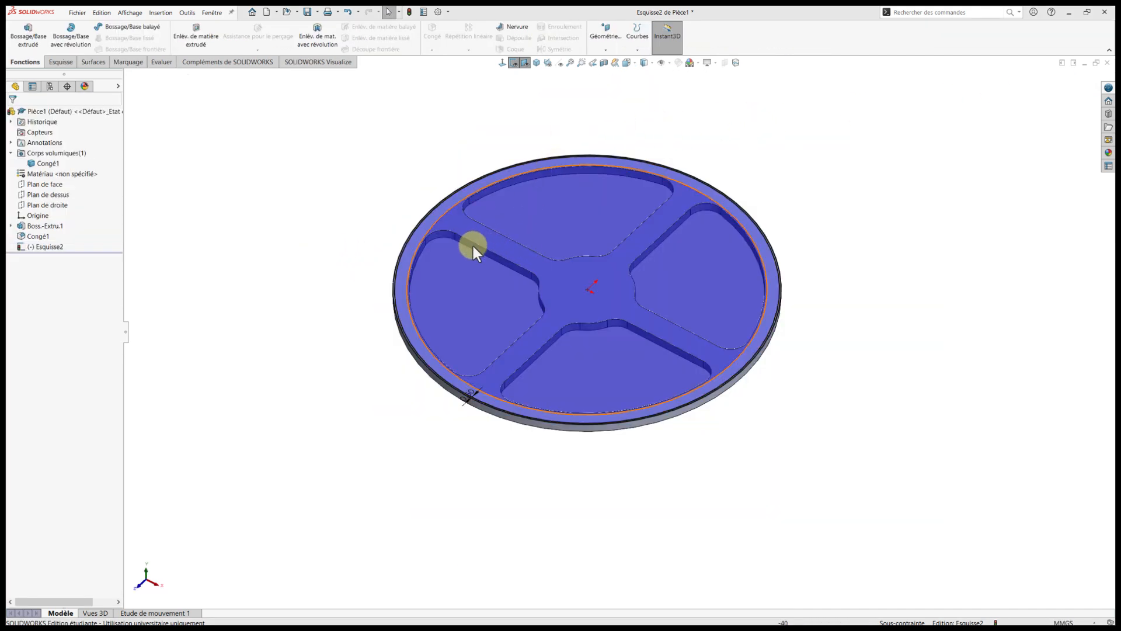
Turn the converted 120 mm outer circle into construction geometry and hide the spoked ring body.
scroll(470, 235, "down", 6)
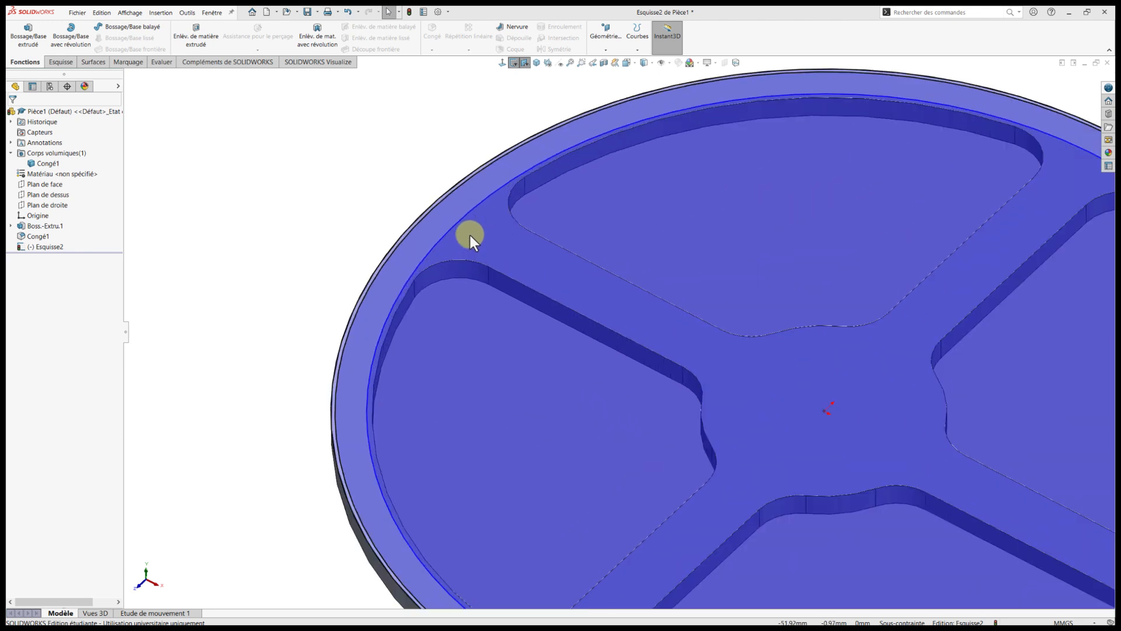
scroll(471, 236, "down", 2)
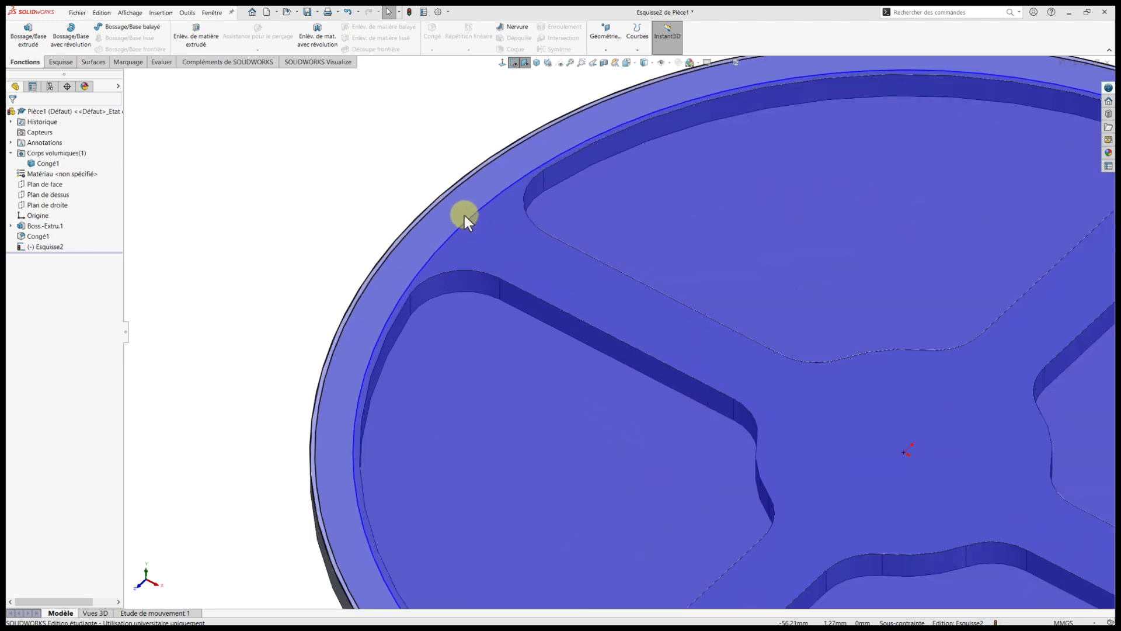
left_click(447, 191)
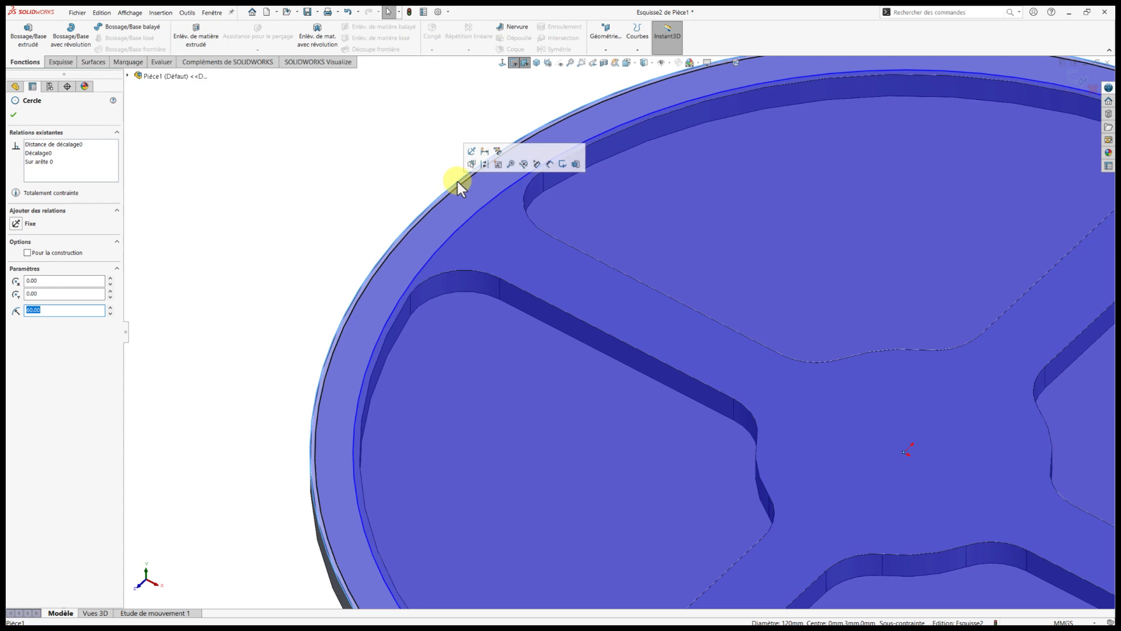
left_click(484, 166)
key("f")
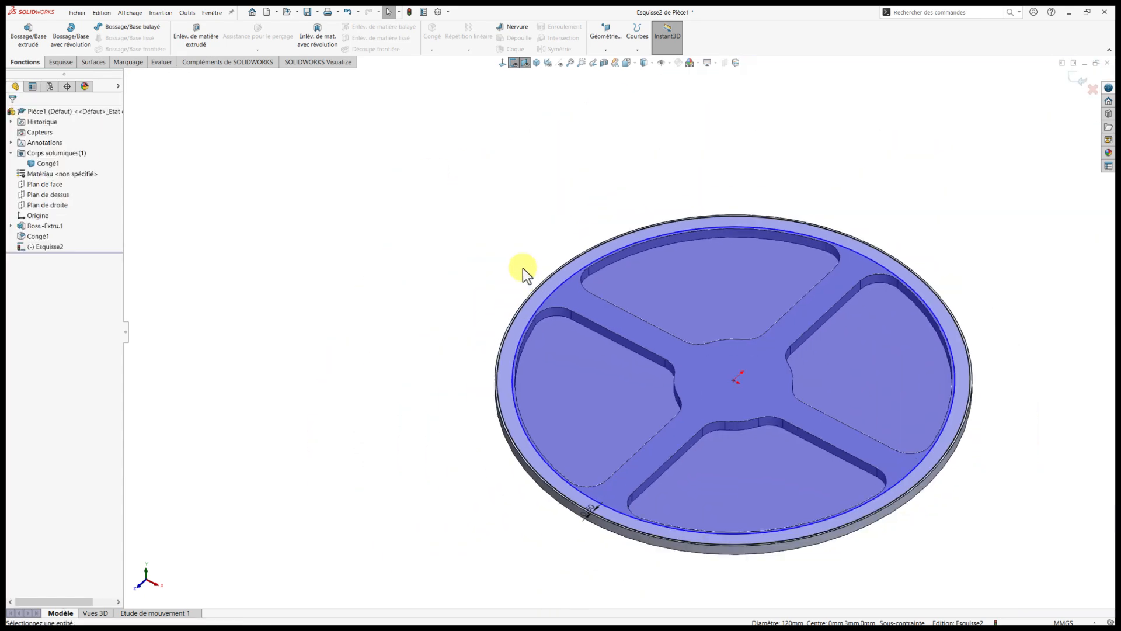
left_click(33, 163)
left_click(370, 274)
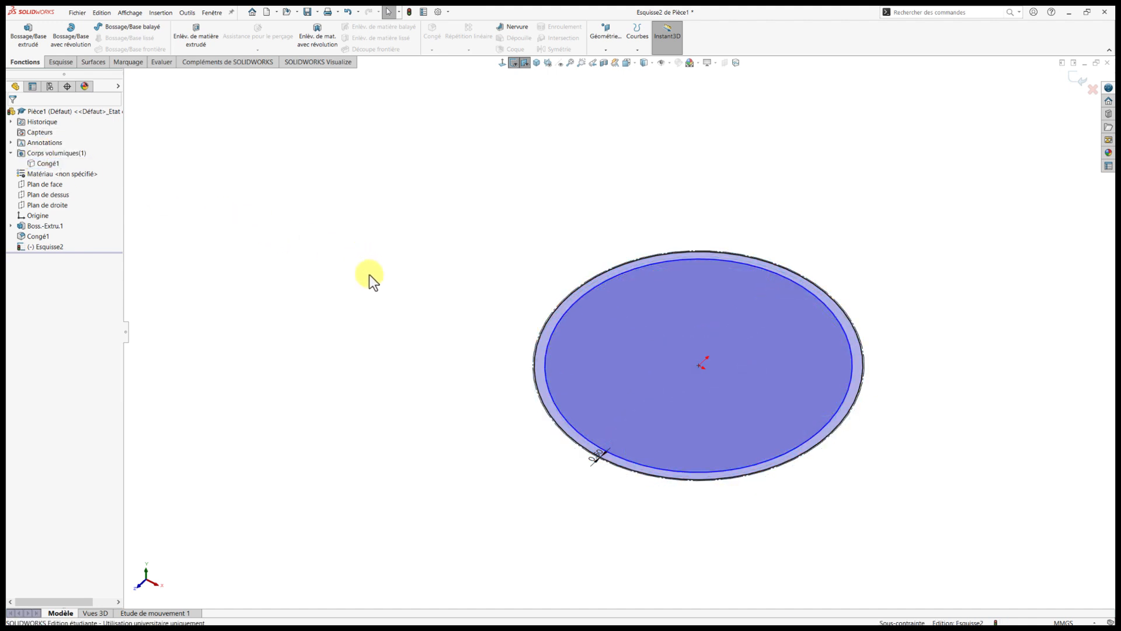
Extrude the thin ring profile 2.50 mm in the reversed direction, downward from the sketch plane, as a separate body without merging the result.
middle_click_drag(369, 274, 418, 242)
middle_click_drag(420, 211, 374, 252)
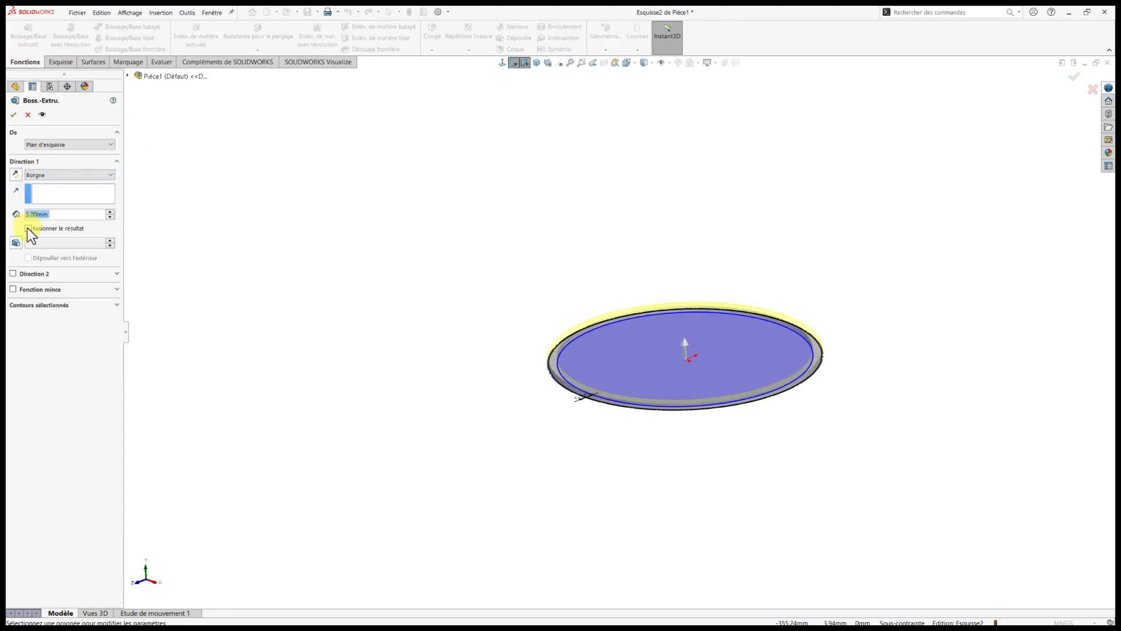
left_click(16, 175)
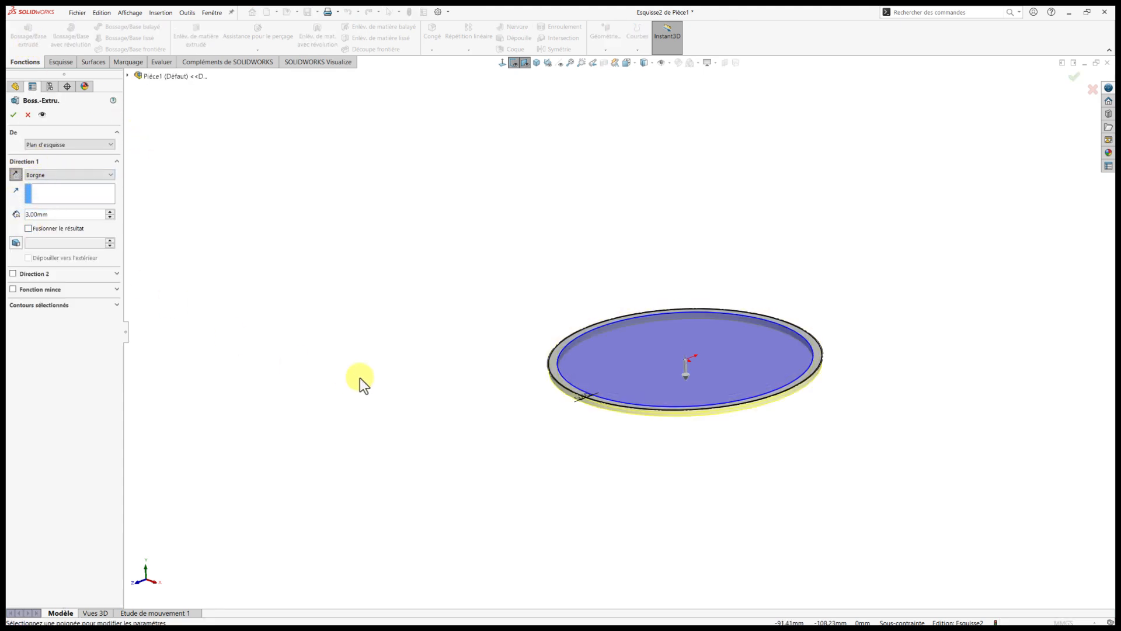
middle_click_drag(340, 398, 323, 343)
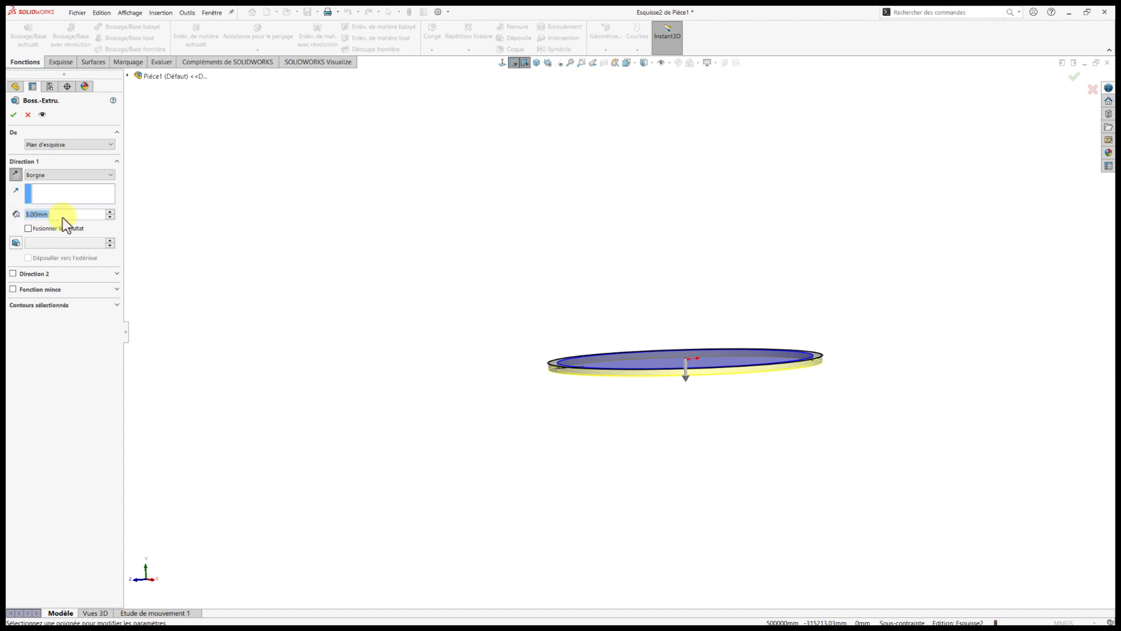
type("2.5")
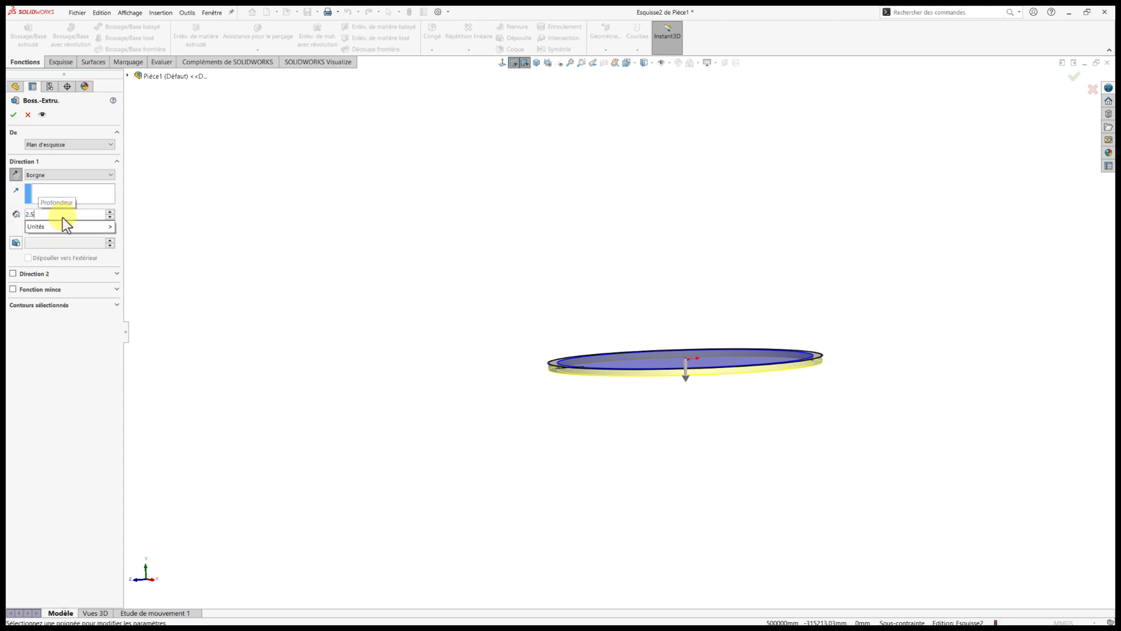
key("Return")
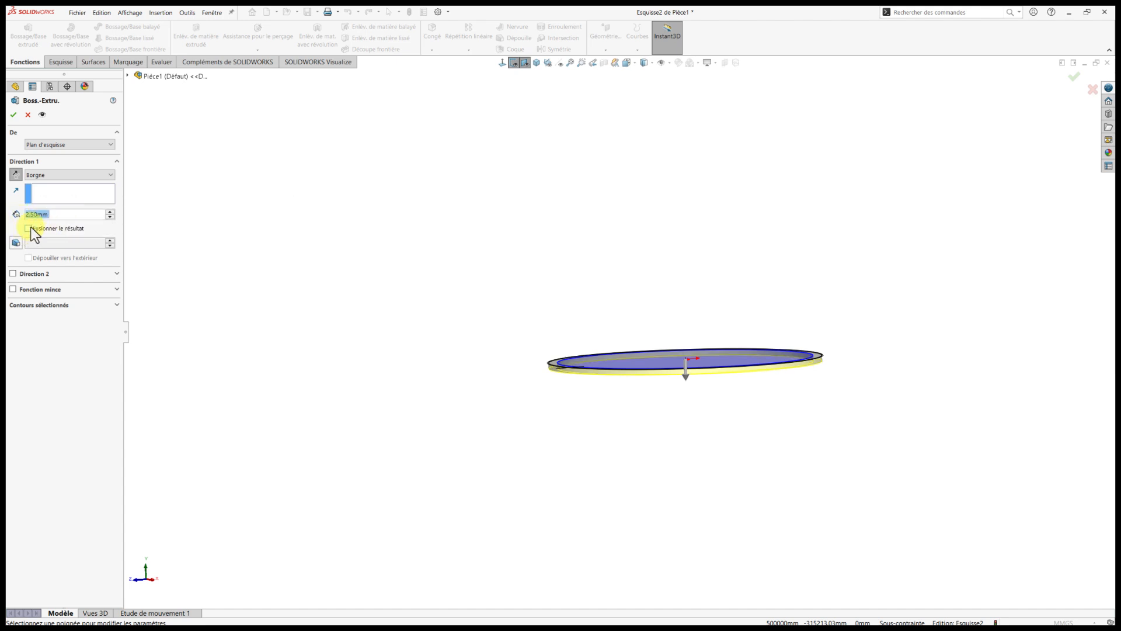
left_click(13, 115)
Use Move Face to translate the thin ring's top face by -0.50 mm along Y.
left_click(950, 13)
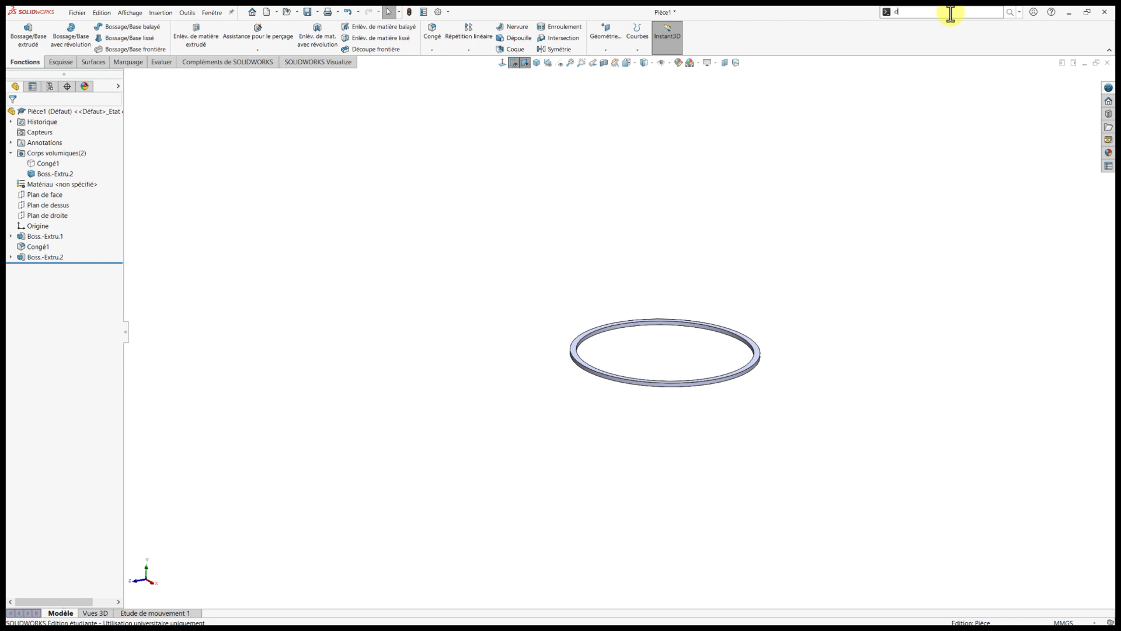
type("dép")
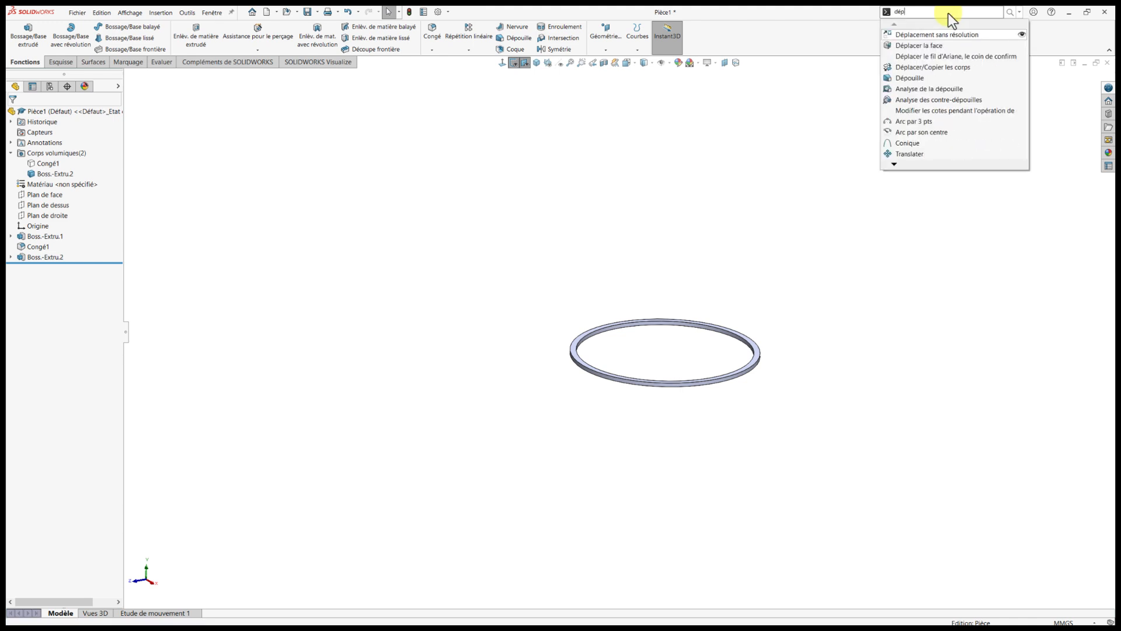
left_click(862, 67)
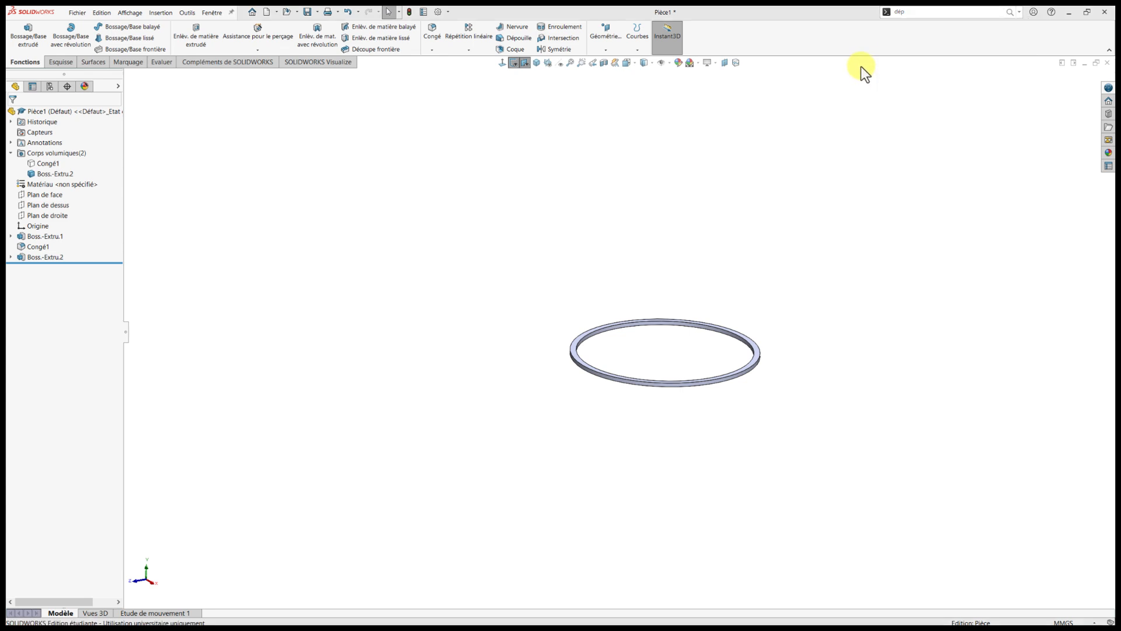
left_click(1010, 14)
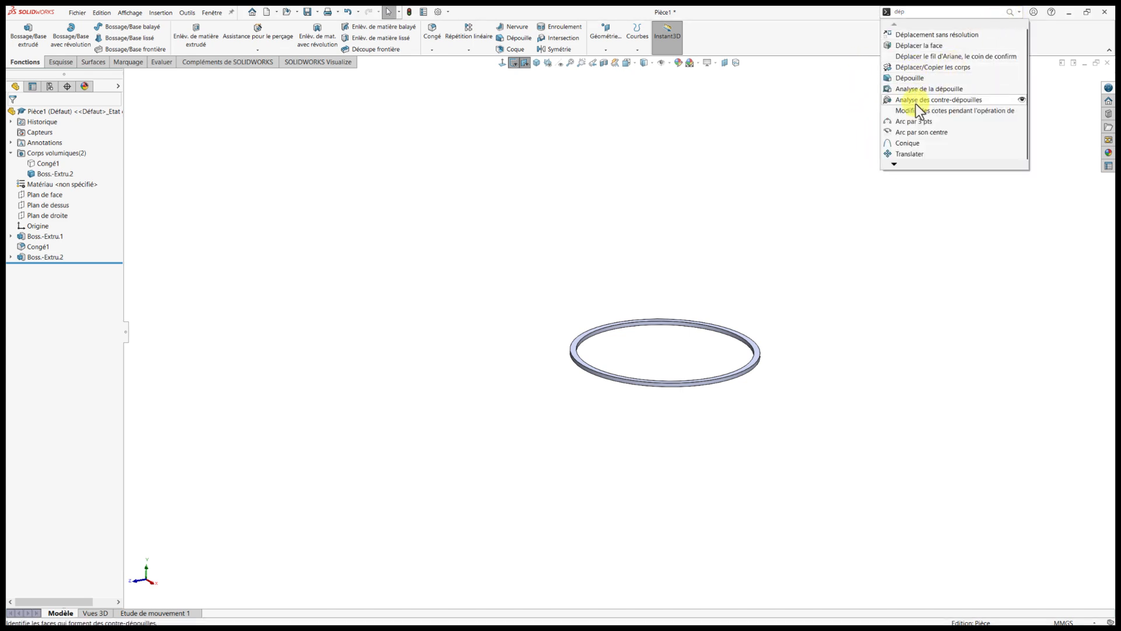
left_click(916, 47)
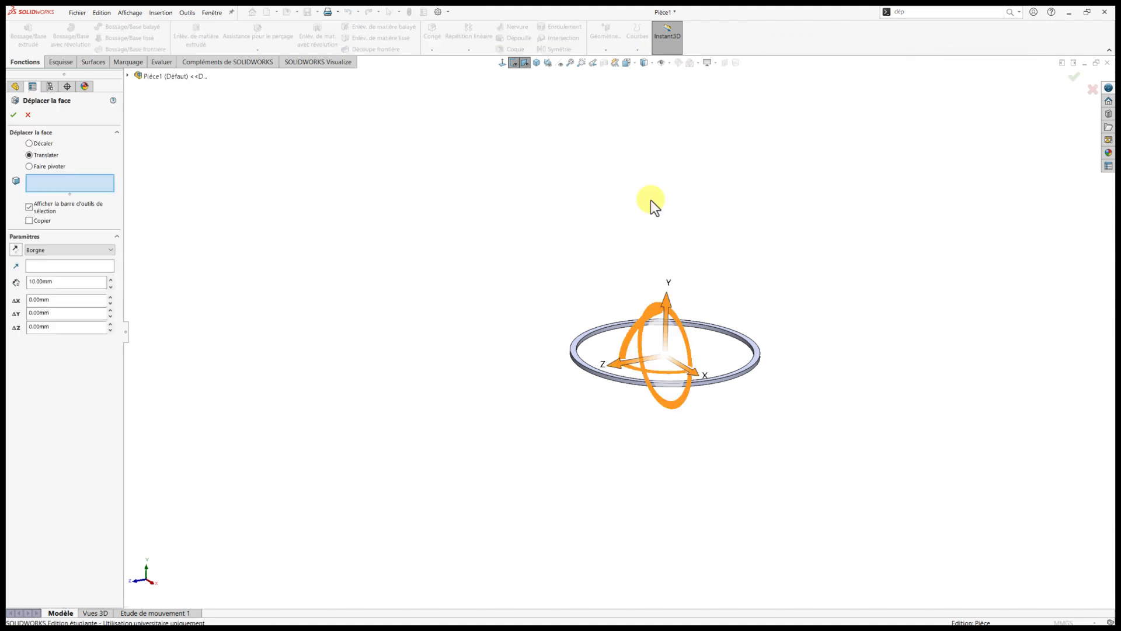
scroll(726, 385, "down", 3)
scroll(724, 384, "down", 2)
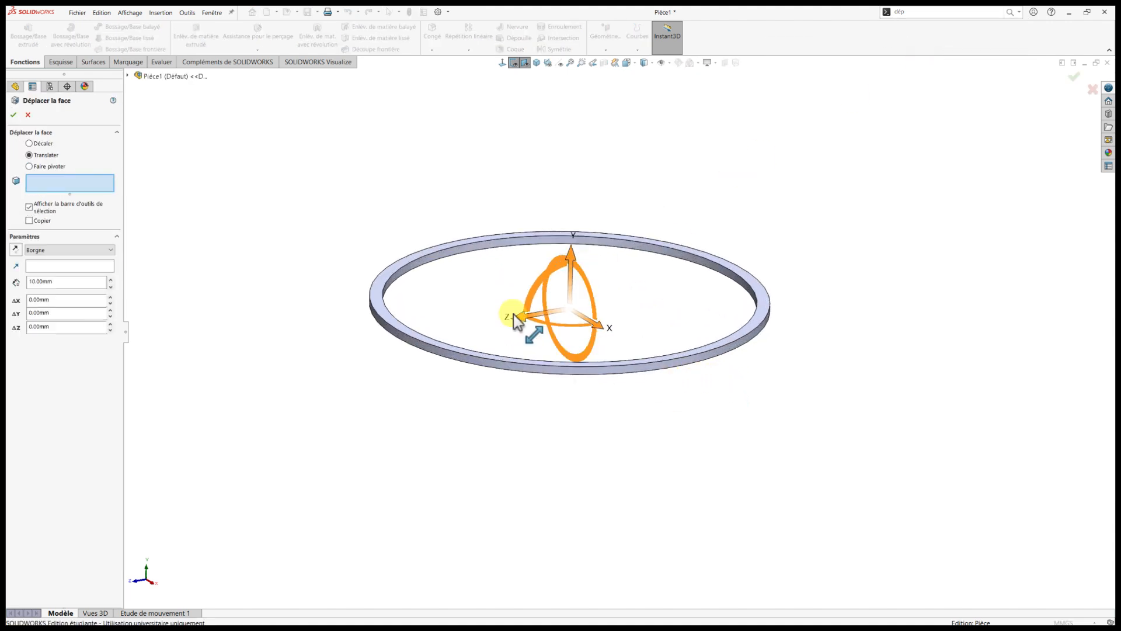
scroll(396, 280, "down", 2)
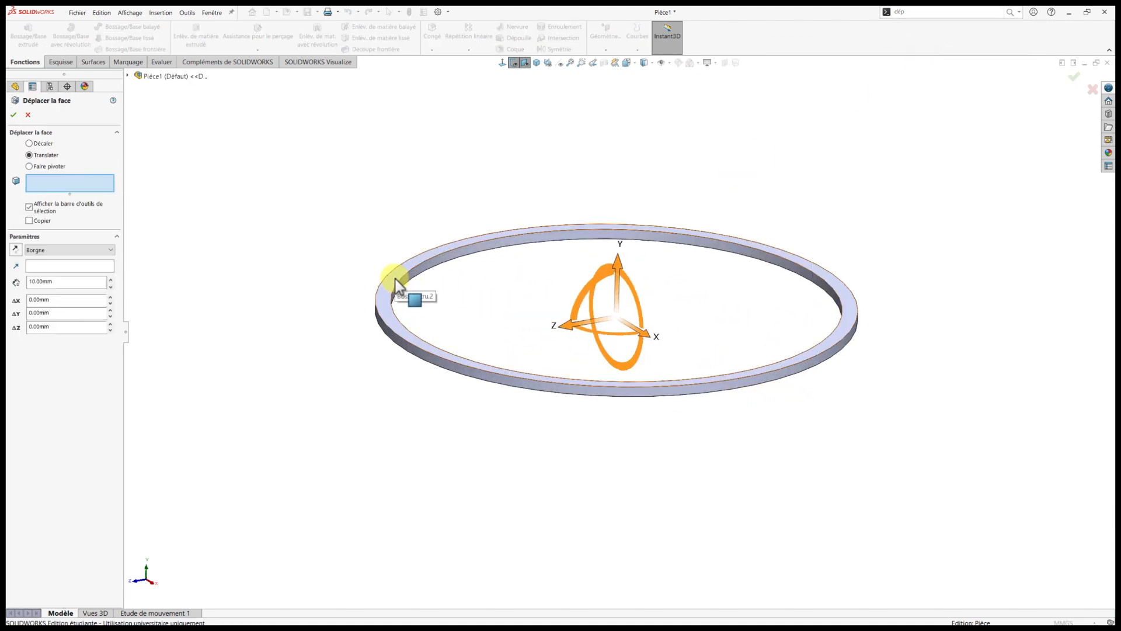
left_click(396, 285)
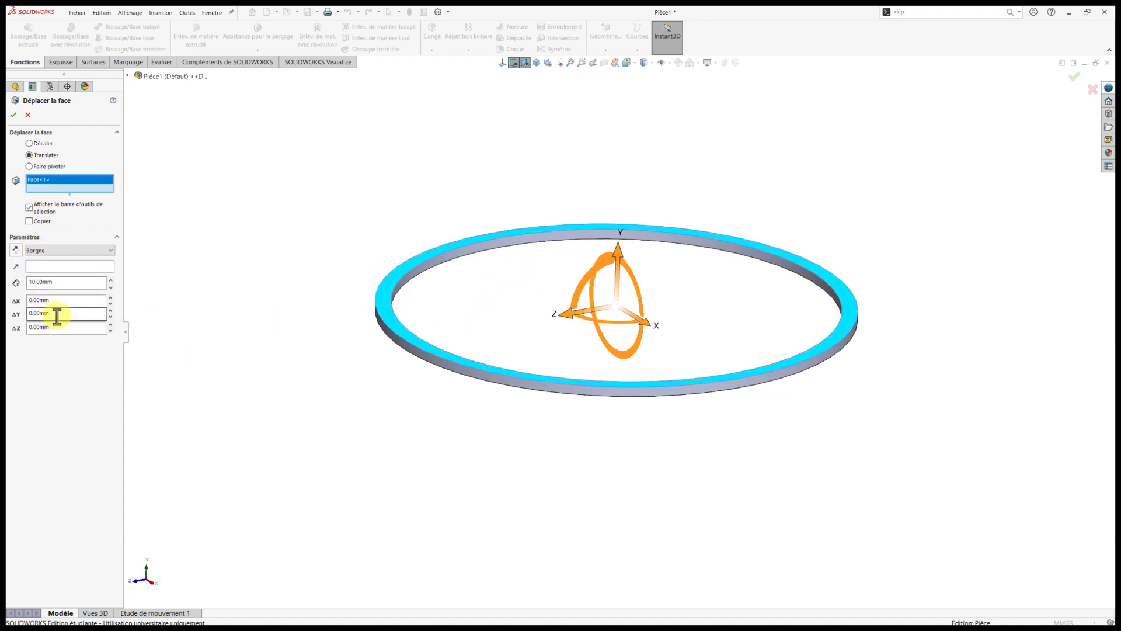
left_click_drag(54, 313, 23, 310)
type("-0.5")
key("Return")
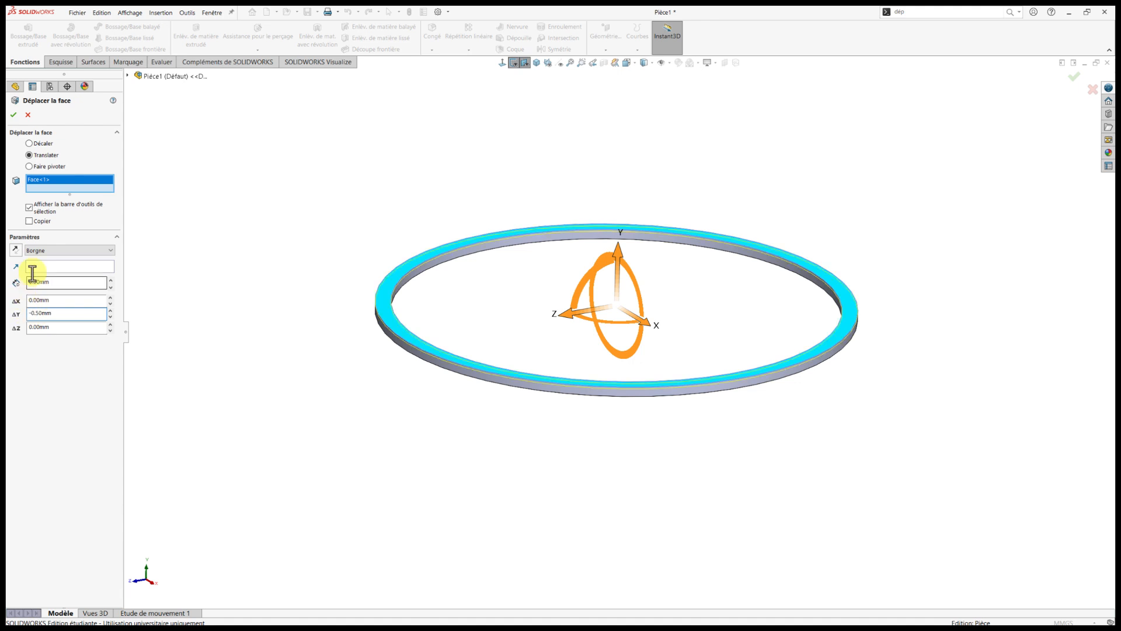
left_click(14, 115)
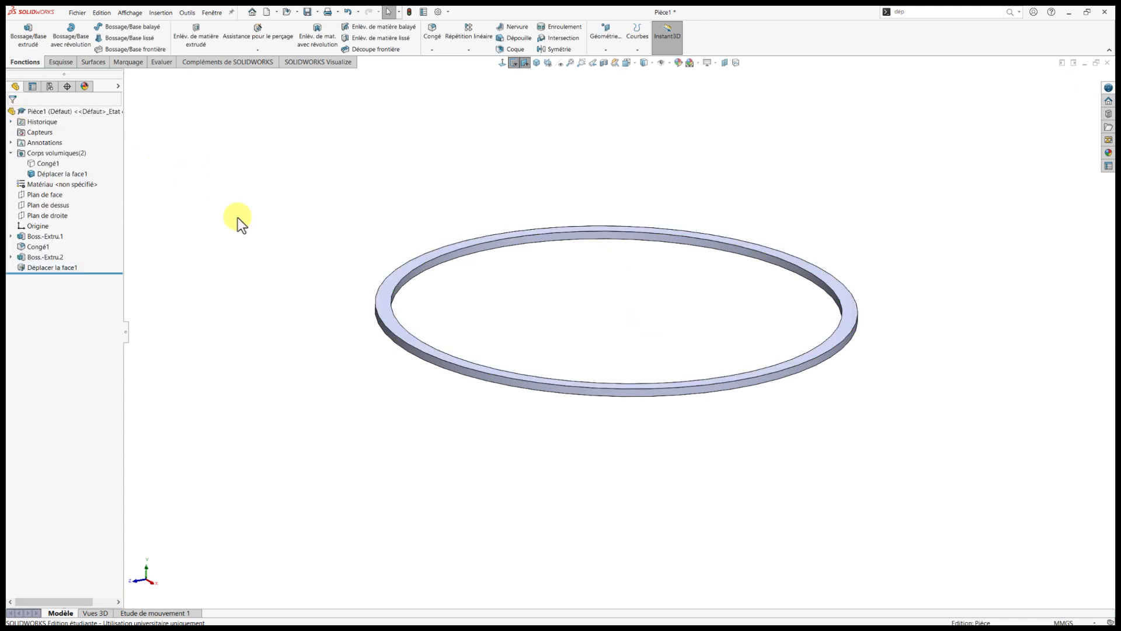
Show the spoked ring body together with the thin ring, and hide the spoked ring body again.
scroll(702, 366, "up", 3)
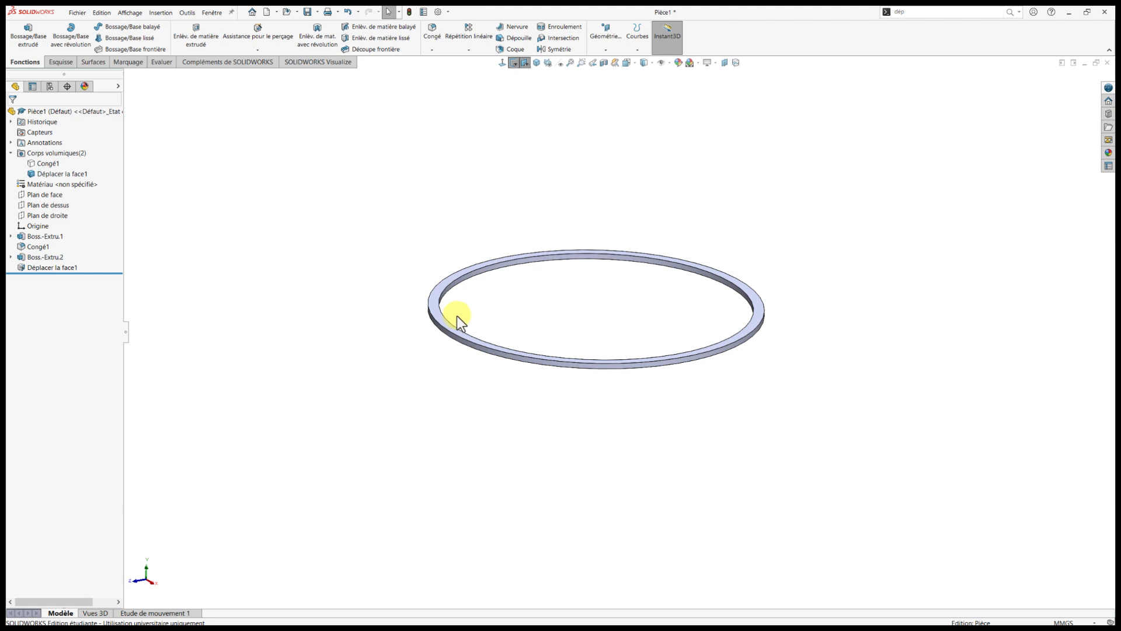
left_click(32, 164)
left_click(41, 153)
left_click(299, 268)
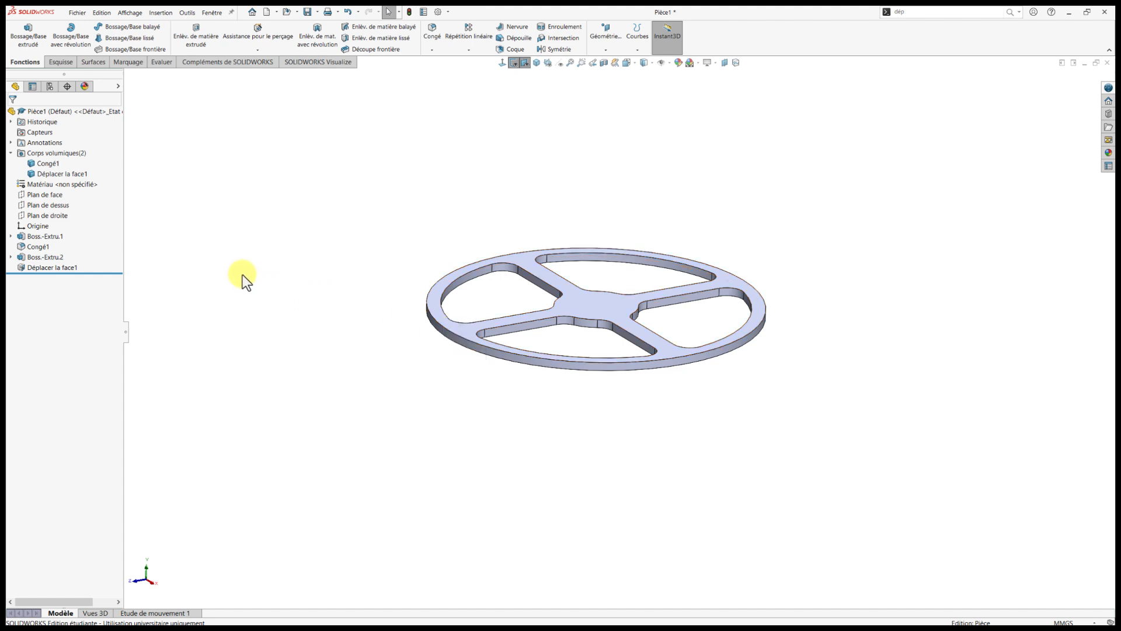
left_click(33, 163)
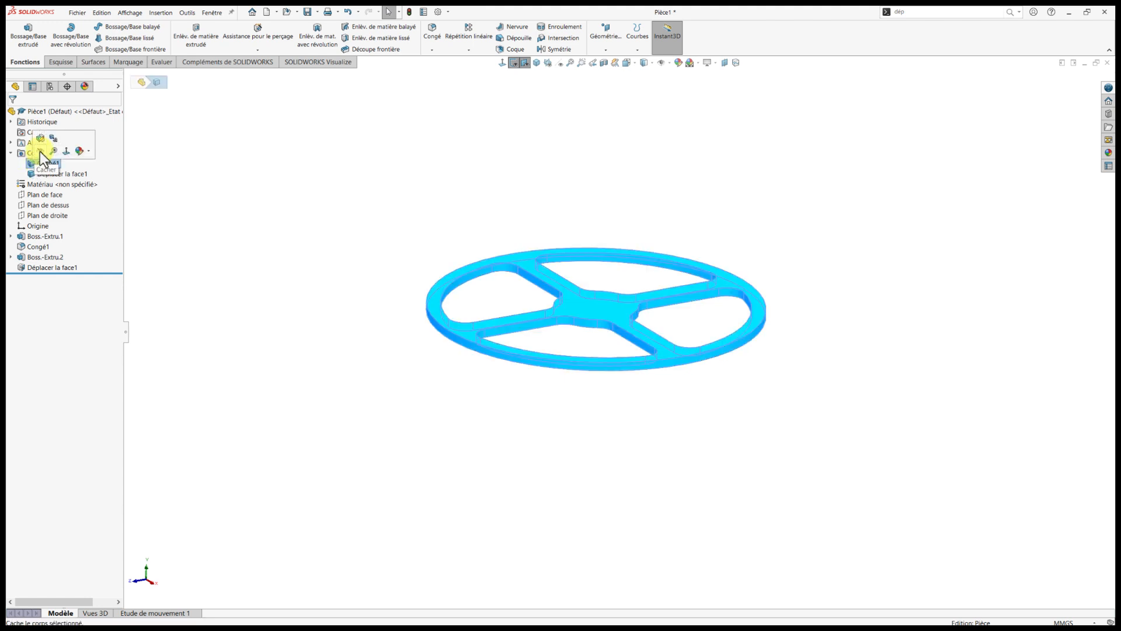
left_click(40, 151)
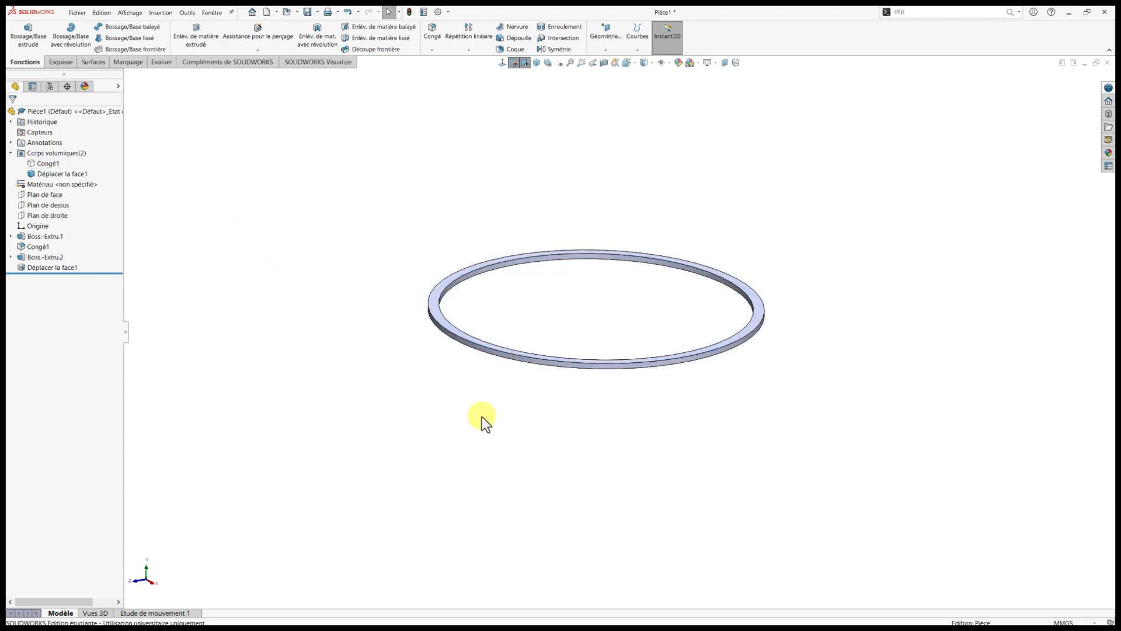
middle_click_drag(482, 416, 636, 417)
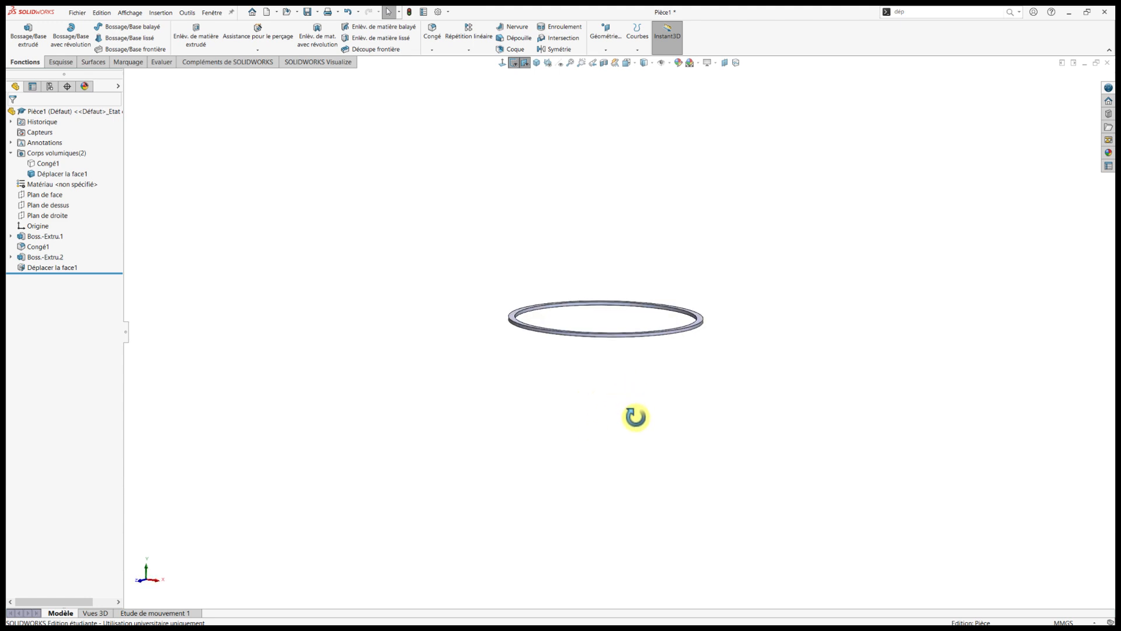